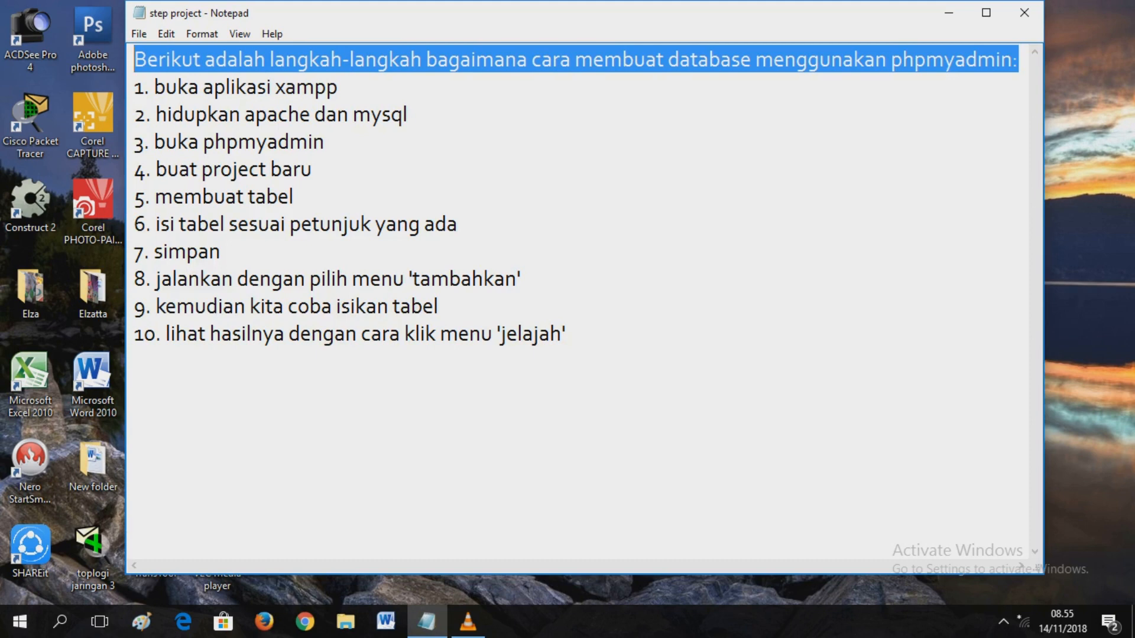
# - Highlight step 1, '1. buka aplikasi xampp', in the Notepad steps list
pyautogui.press('Down')
pyautogui.press('End')
pyautogui.hotkey('shift', 'Left')
pyautogui.hotkey('shift', 'Left')
pyautogui.hotkey('shift', 'Left')
pyautogui.hotkey('shift', 'Left')
pyautogui.hotkey('shift', 'Left')
pyautogui.hotkey('shift', 'Left')
pyautogui.hotkey('shift', 'Left')
pyautogui.hotkey('shift', 'Left')
pyautogui.hotkey('shift', 'Left')
pyautogui.hotkey('shift', 'Left')
pyautogui.hotkey('shift', 'Left')
pyautogui.hotkey('shift', 'Left')
pyautogui.hotkey('shift', 'Left')
pyautogui.hotkey('shift', 'Left')
pyautogui.hotkey('shift', 'Left')
pyautogui.hotkey('shift', 'Left')
pyautogui.hotkey('shift', 'Left')
pyautogui.hotkey('shift', 'Left')
pyautogui.hotkey('shift', 'Left')
pyautogui.hotkey('shift', 'Left')
pyautogui.hotkey('shift', 'Left')
pyautogui.hotkey('shift', 'Left')
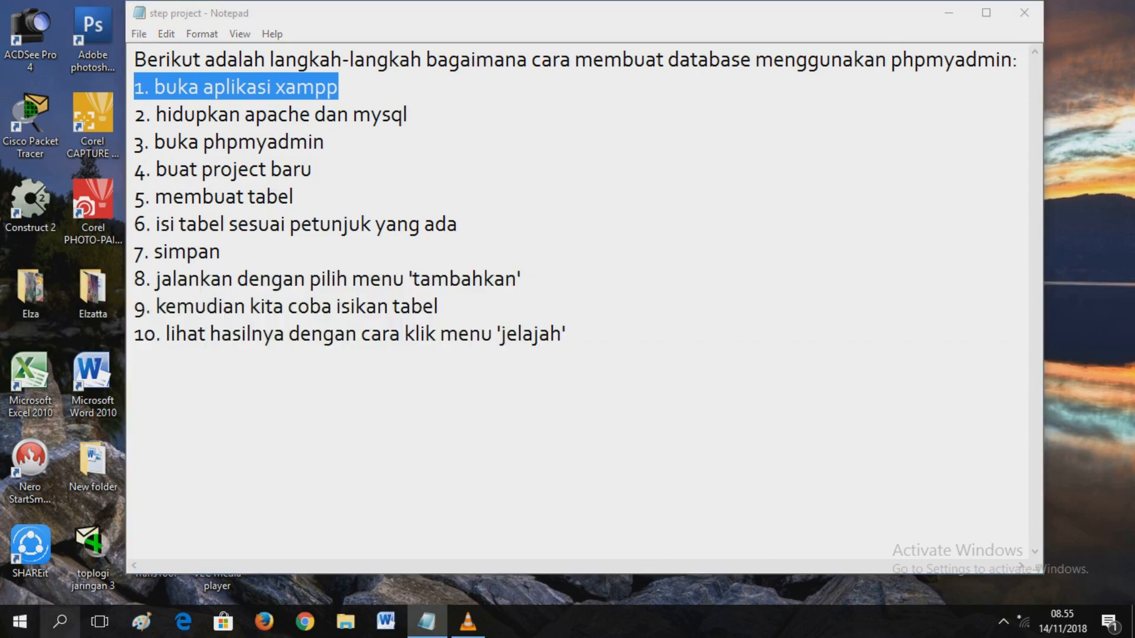
# - Launch XAMPP Control Panel by searching 'xam', then highlight step 2 'hidupkan apache dan mysql' in Notepad
pyautogui.click(59, 622)
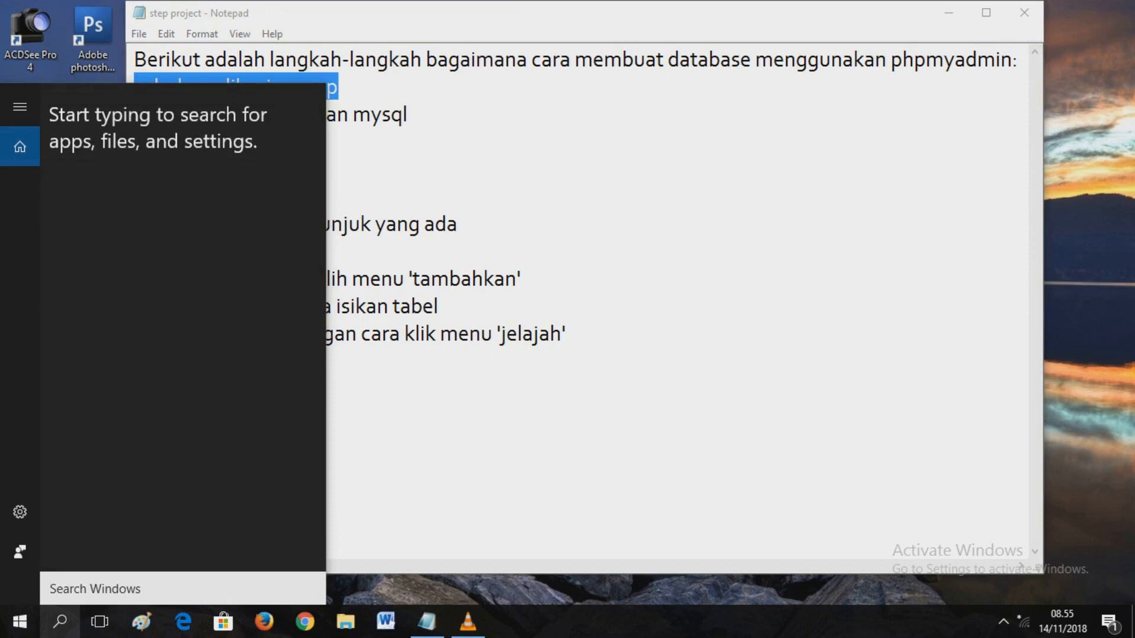
pyautogui.write('xam')
pyautogui.press('Return')
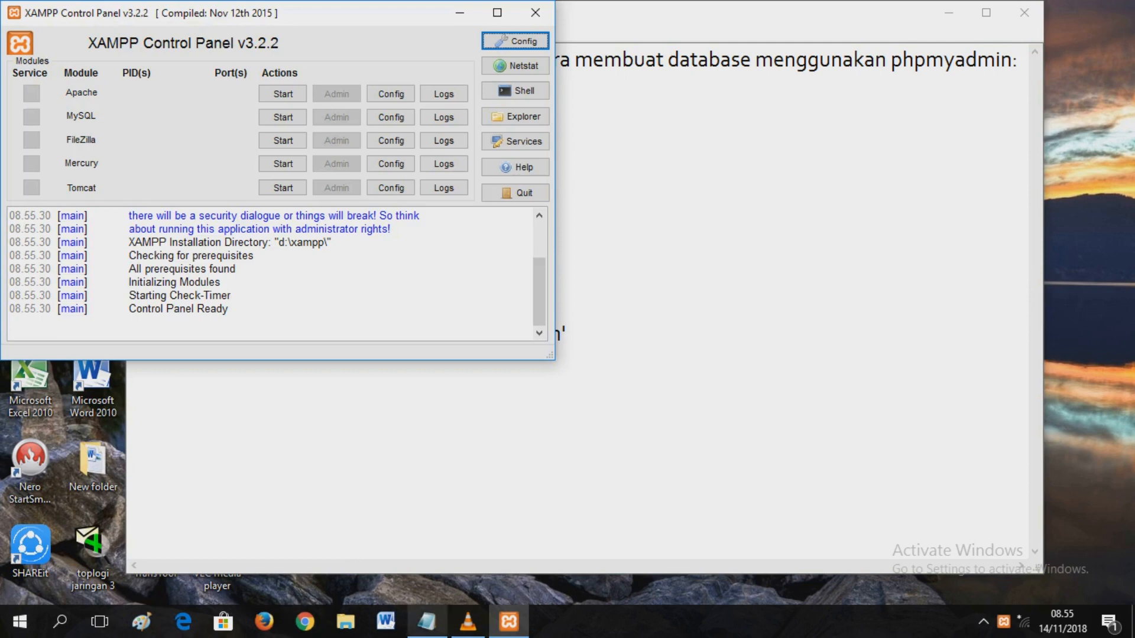
pyautogui.click(426, 621)
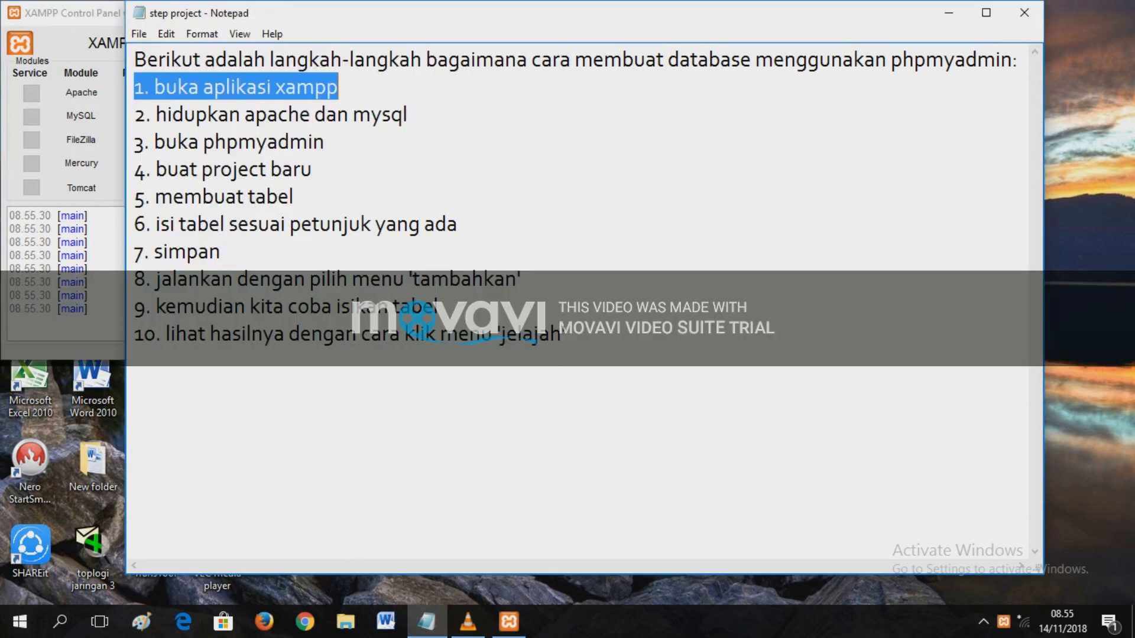
pyautogui.moveTo(407, 114); pyautogui.dragTo(135, 114)
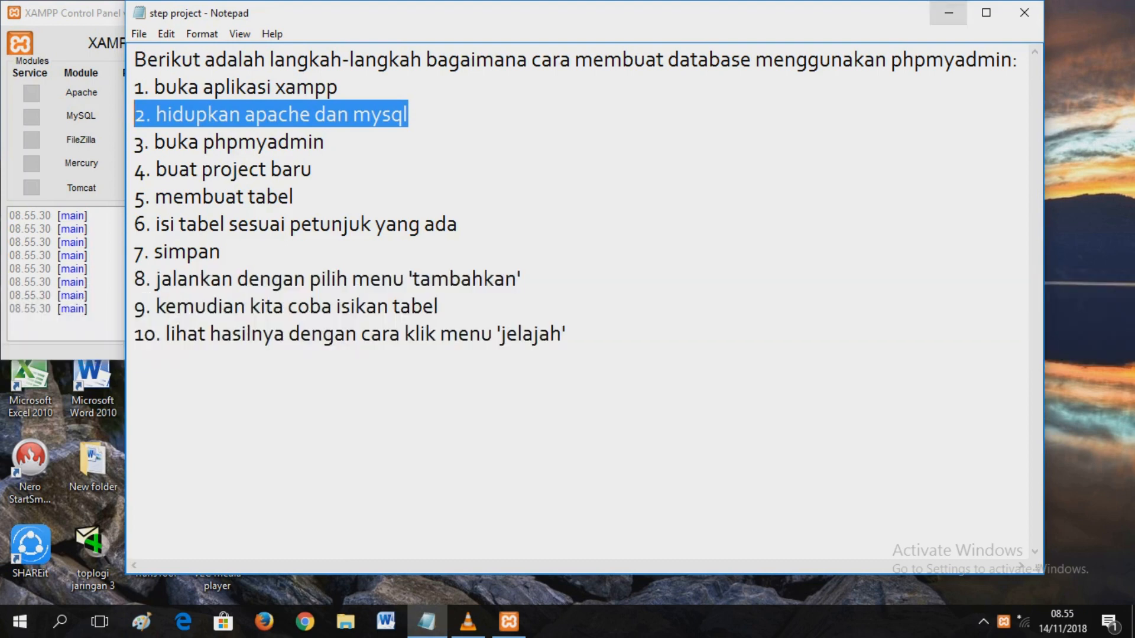
# - Start the Apache and MySQL servers, then highlight step 3 'buka phpmyadmin' in Notepad
pyautogui.click(948, 12)
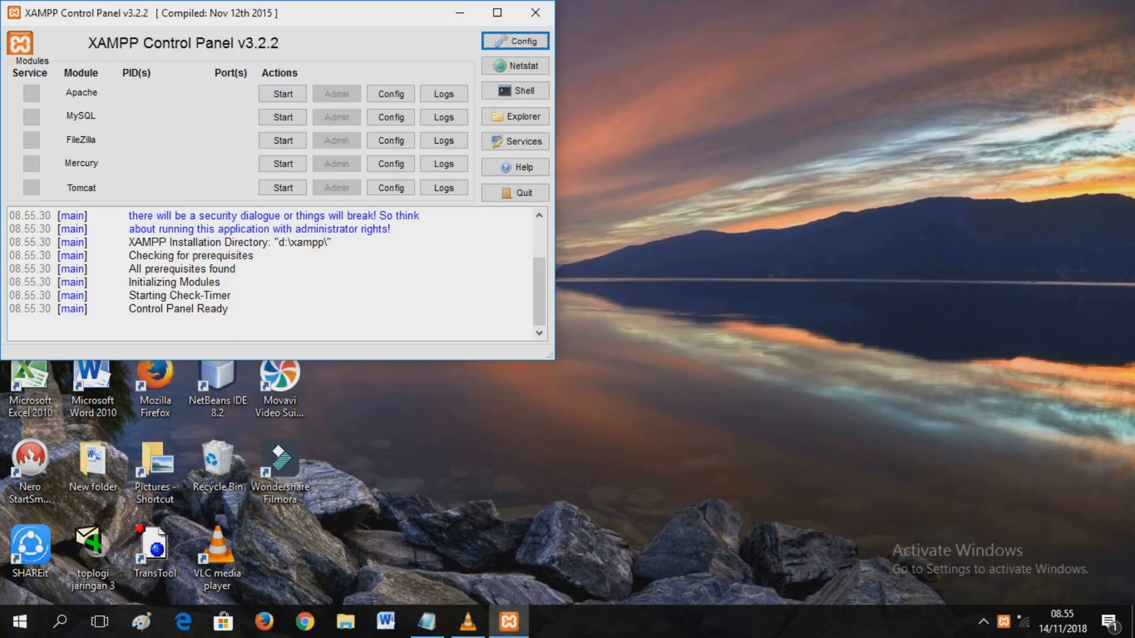
pyautogui.click(283, 94)
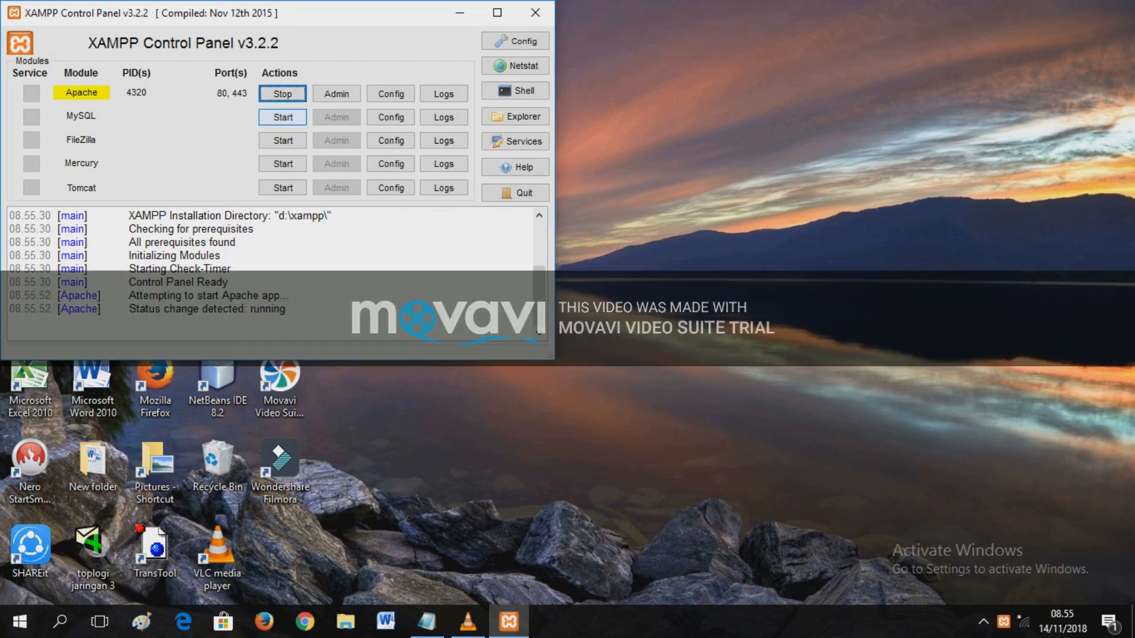
pyautogui.click(282, 117)
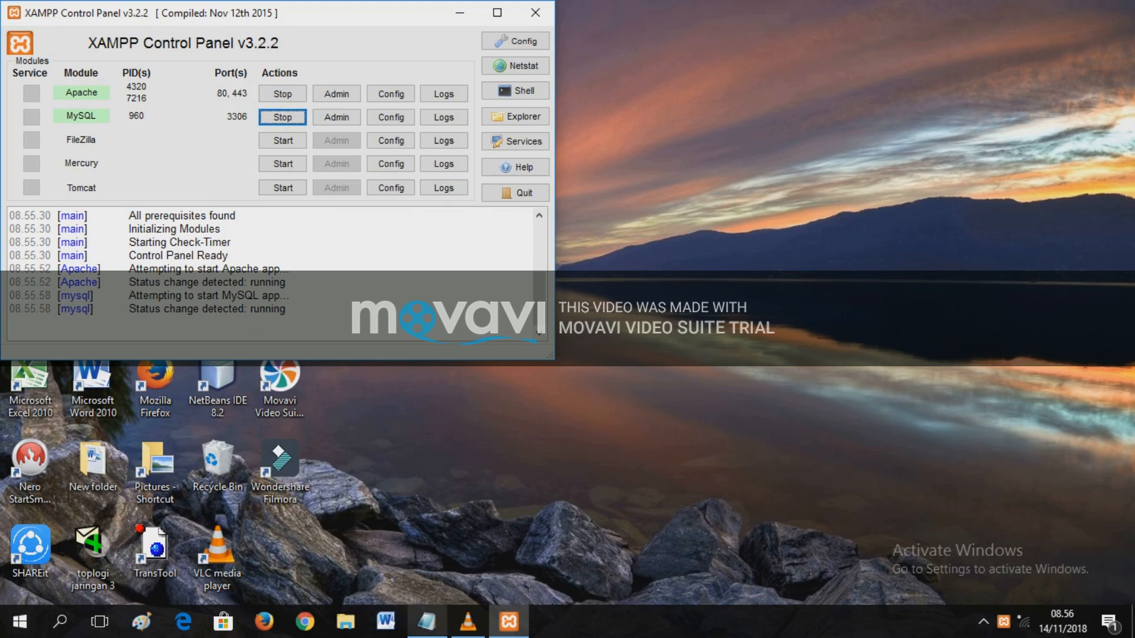
pyautogui.click(427, 621)
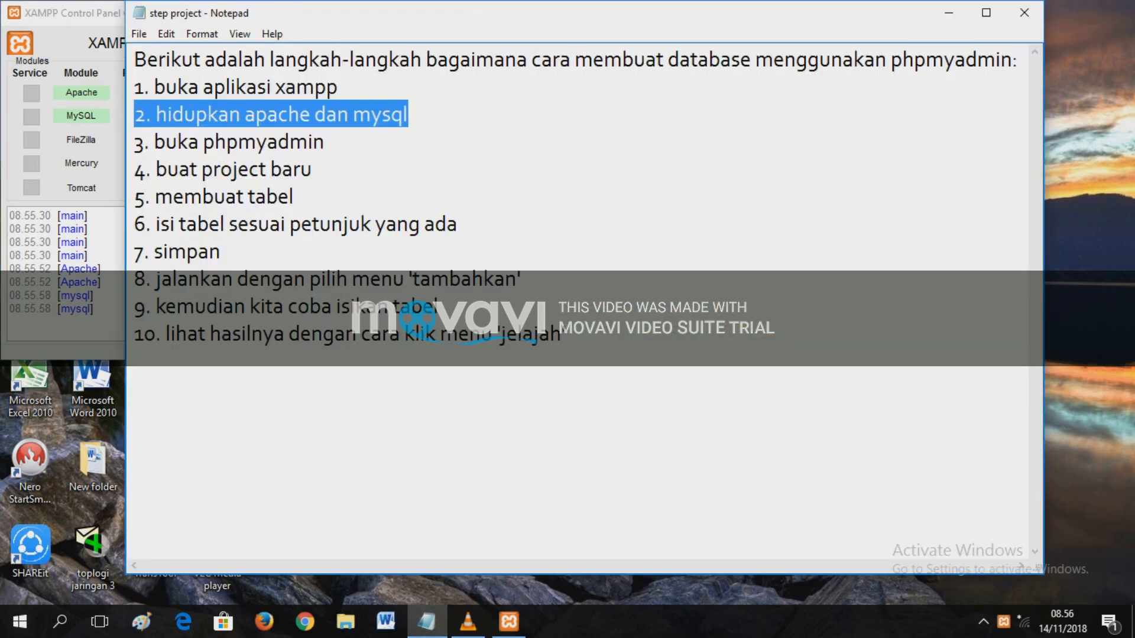
pyautogui.moveTo(325, 142); pyautogui.dragTo(134, 145)
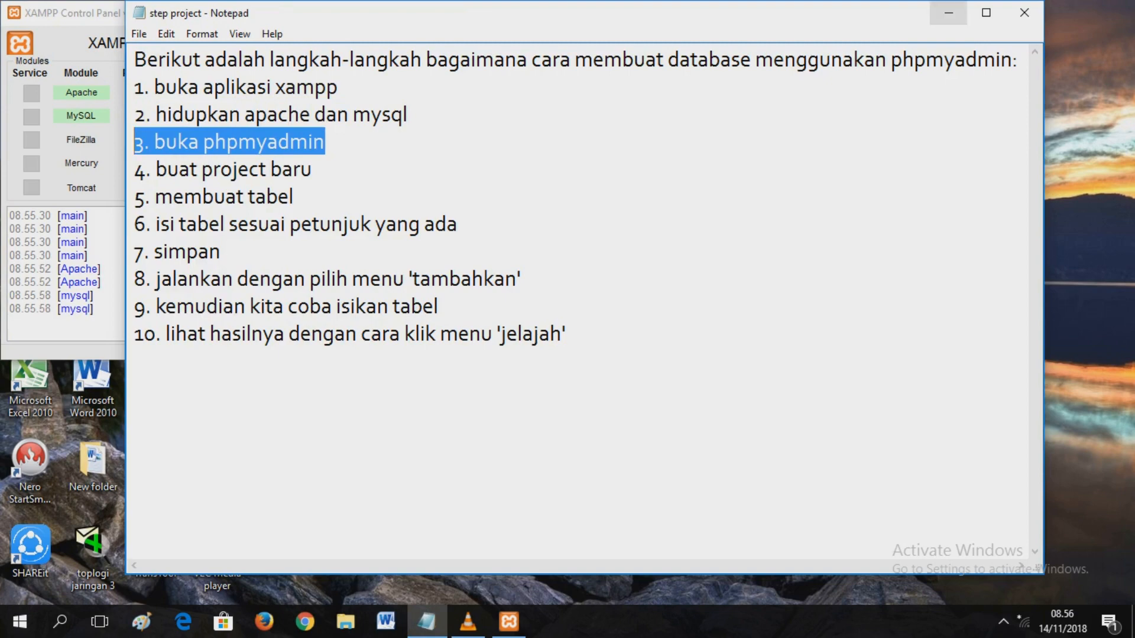
# - Open phpMyAdmin from MySQL's Admin button and mark step 4 in the Notepad list
pyautogui.click(948, 13)
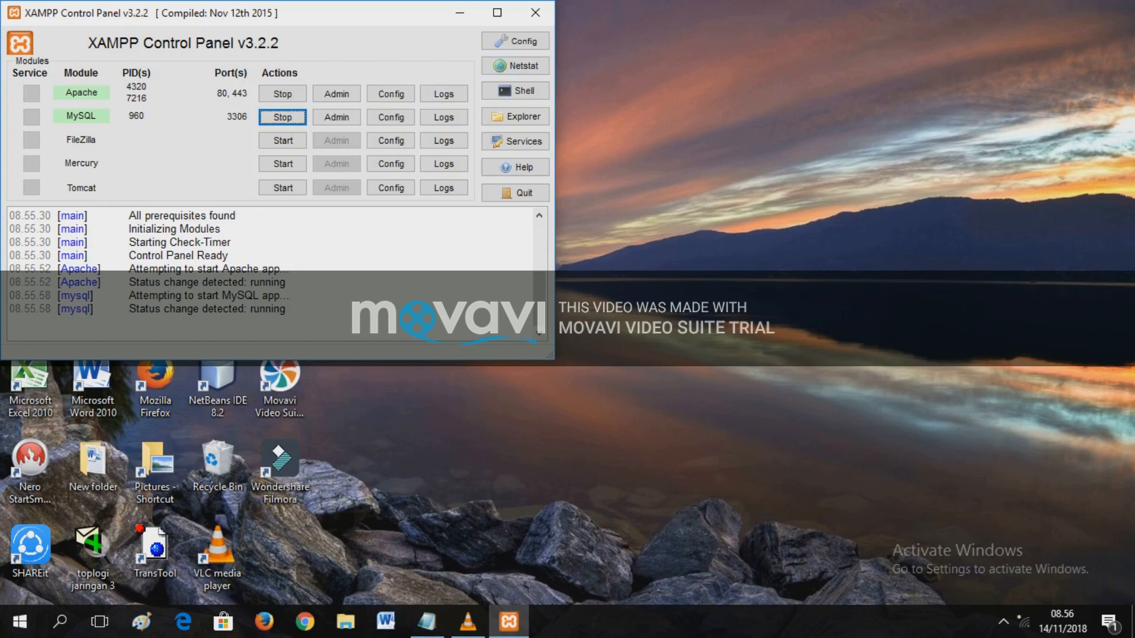
pyautogui.click(336, 117)
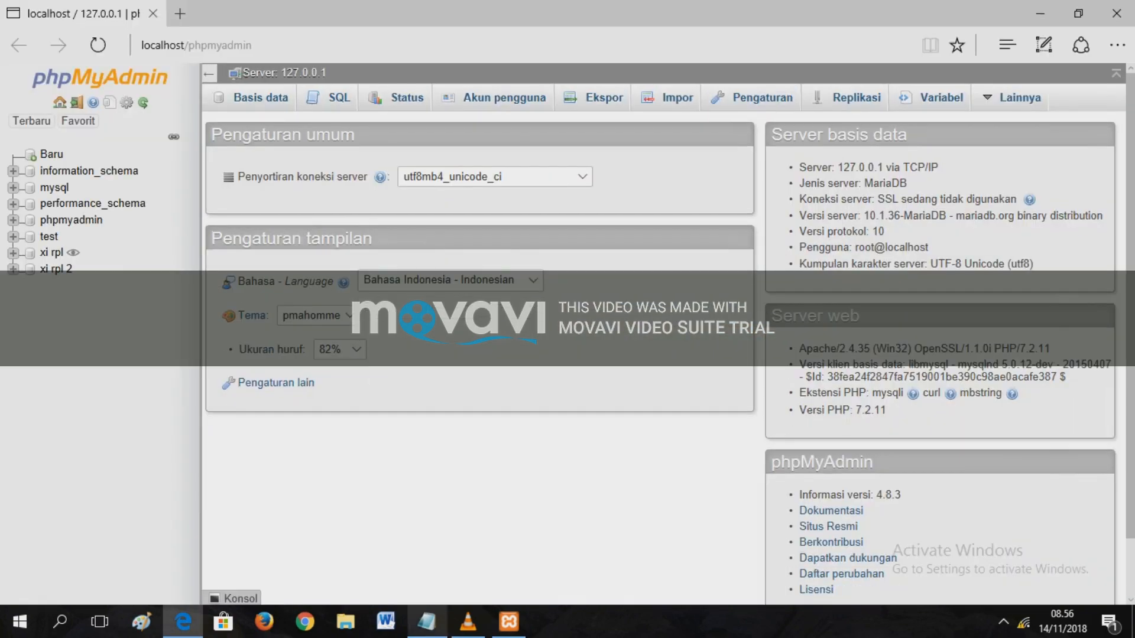
pyautogui.click(426, 622)
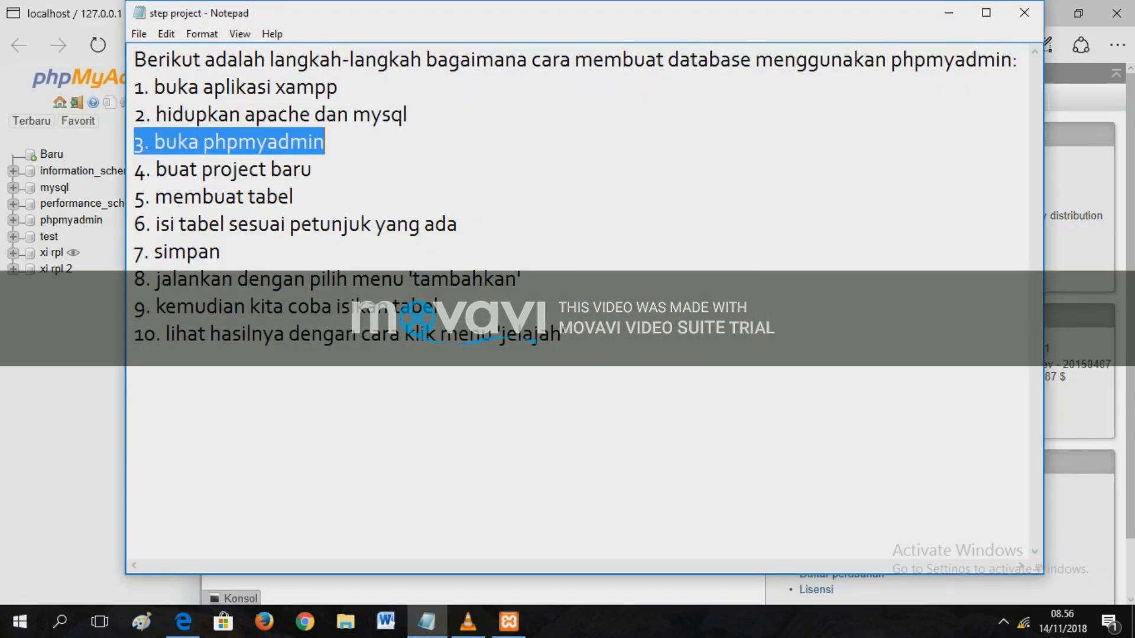
pyautogui.moveTo(312, 170); pyautogui.dragTo(134, 170)
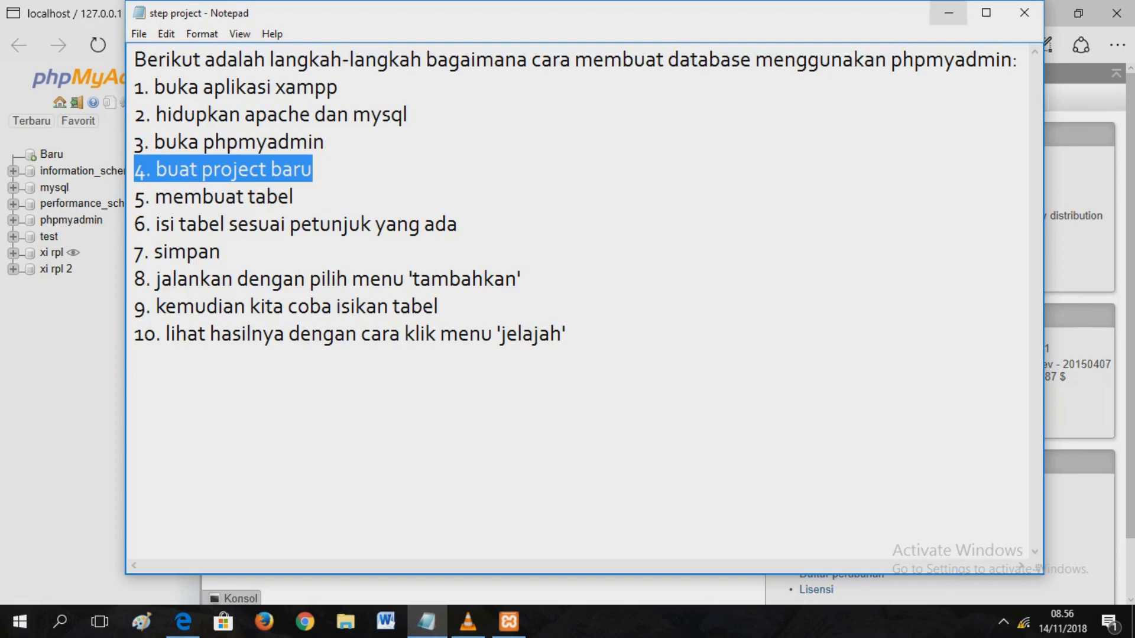
pyautogui.click(948, 12)
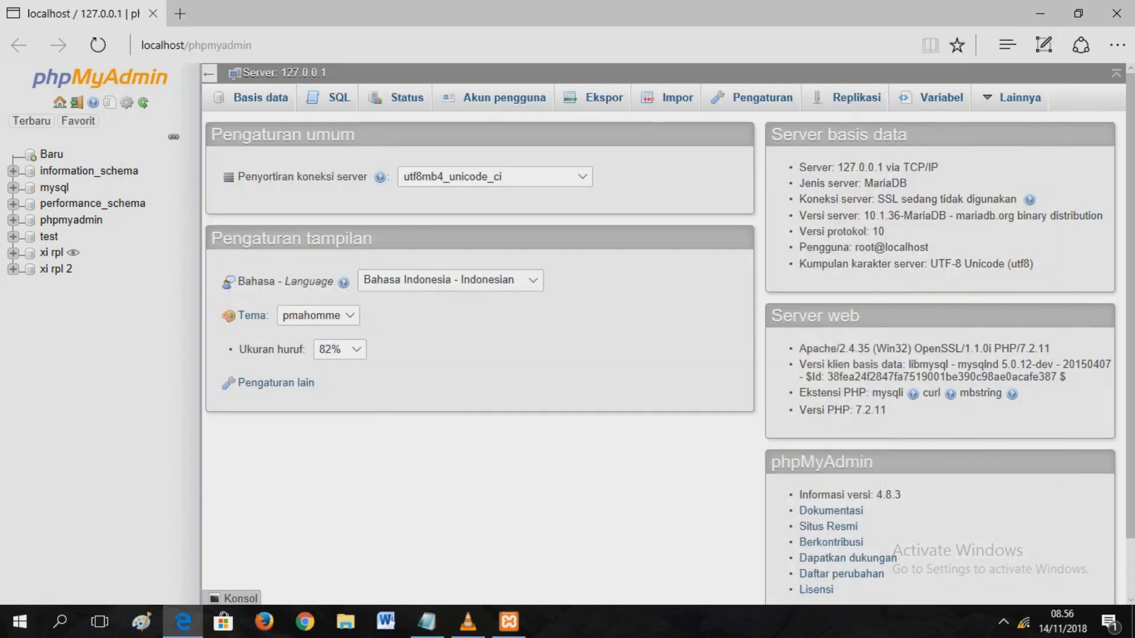
# - Create a new database named 'mahasiswa' in phpMyAdmin
pyautogui.click(50, 155)
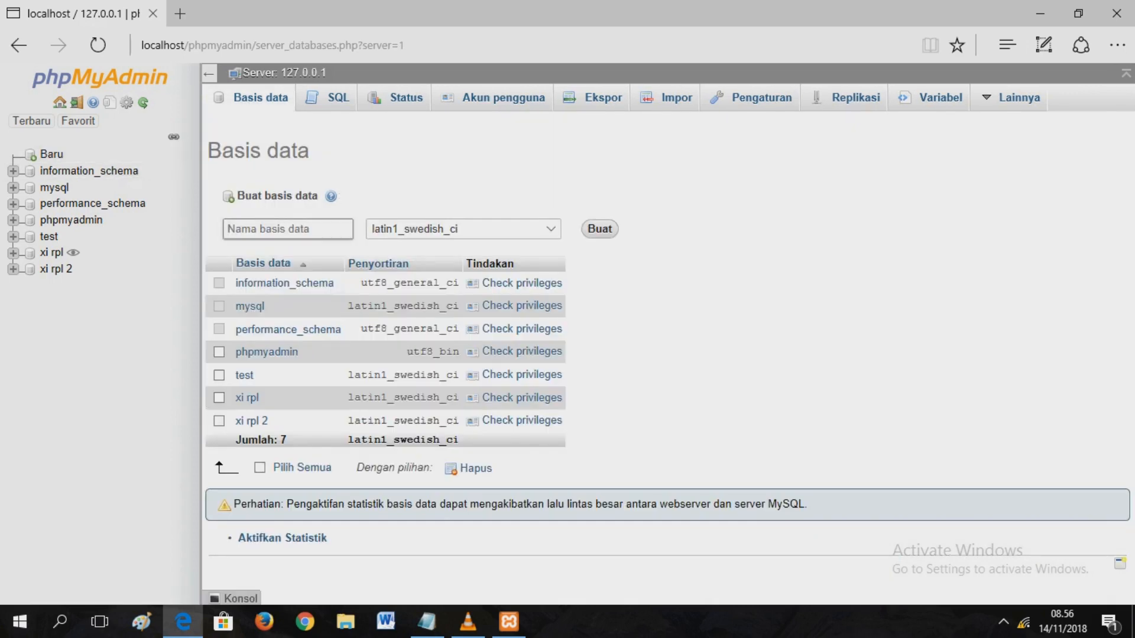
pyautogui.write('mahasiswa')
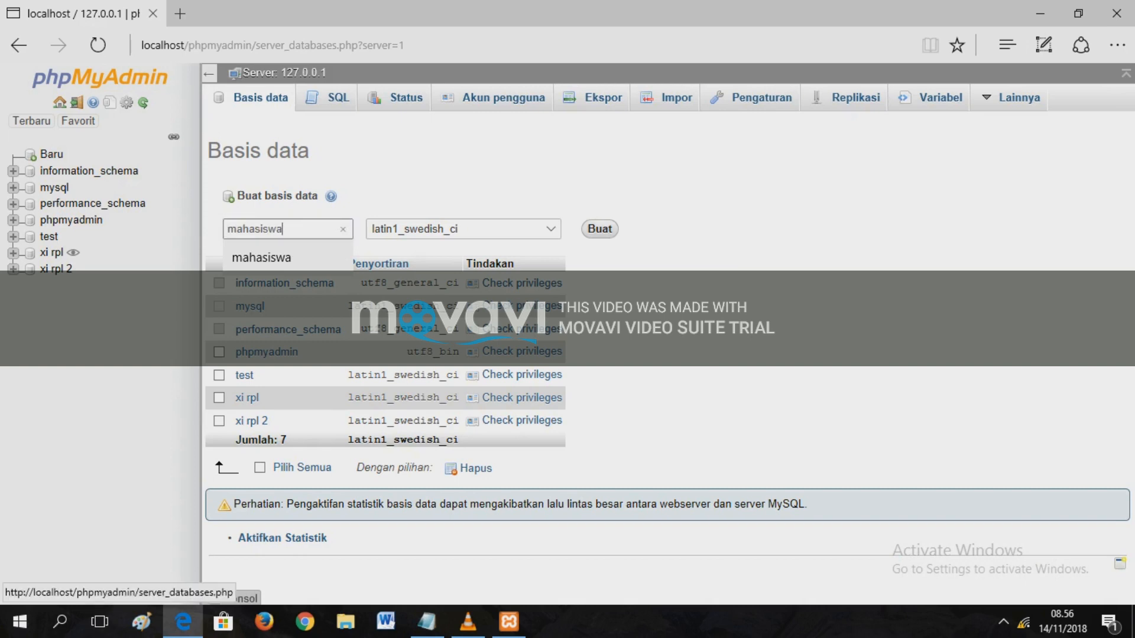
pyautogui.press('Return')
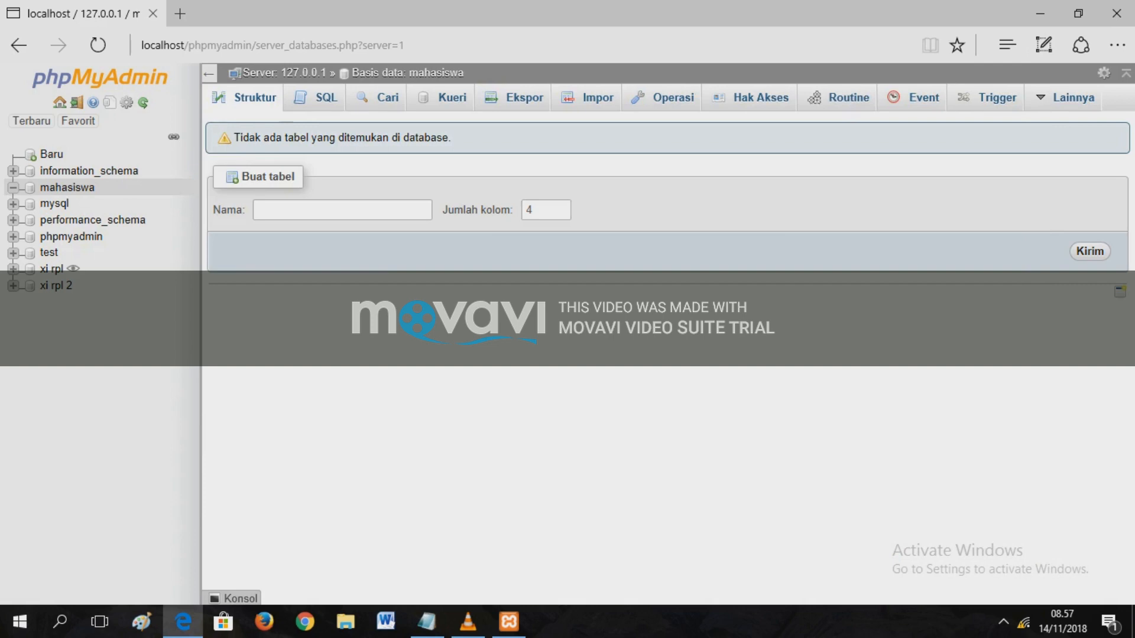
# - Highlight step 5, 'membuat tabel', in the Notepad steps list
pyautogui.click(426, 621)
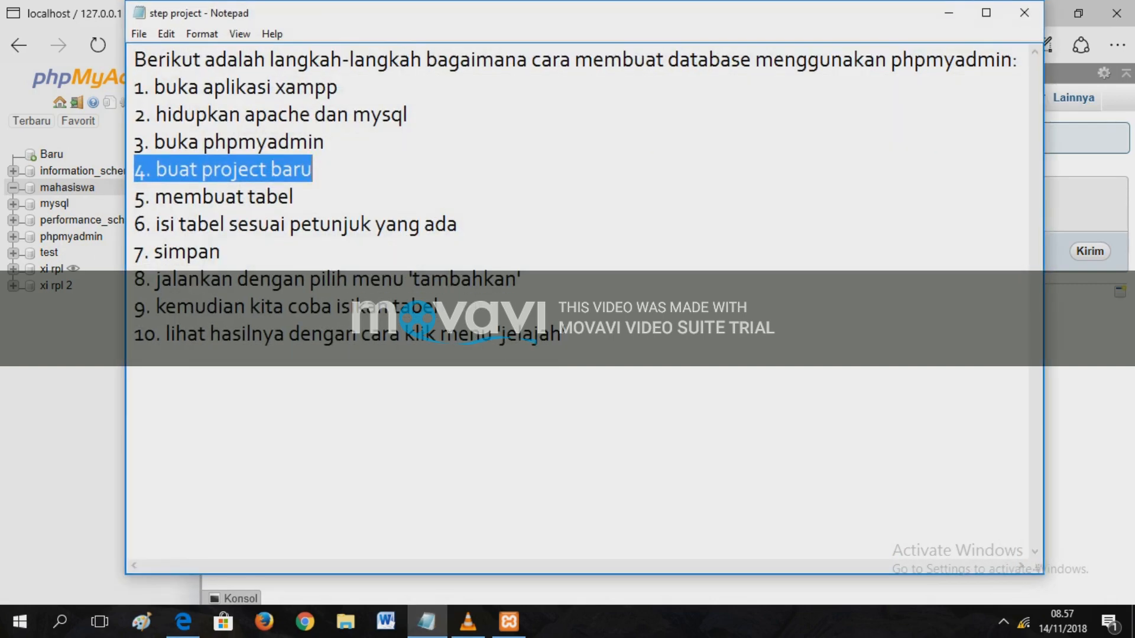
pyautogui.press('Down')
pyautogui.hotkey('shift', 'Left')
pyautogui.hotkey('shift', 'Left')
pyautogui.hotkey('shift', 'Left')
pyautogui.hotkey('shift', 'Left')
pyautogui.hotkey('shift', 'Left')
pyautogui.hotkey('shift', 'Left')
pyautogui.hotkey('shift', 'Left')
pyautogui.hotkey('shift', 'Left')
pyautogui.hotkey('shift', 'Left')
pyautogui.hotkey('shift', 'Left')
pyautogui.hotkey('shift', 'Left')
pyautogui.hotkey('shift', 'Left')
pyautogui.hotkey('shift', 'Left')
pyautogui.hotkey('shift', 'Left')
pyautogui.hotkey('shift', 'Left')
pyautogui.hotkey('shift', 'Left')
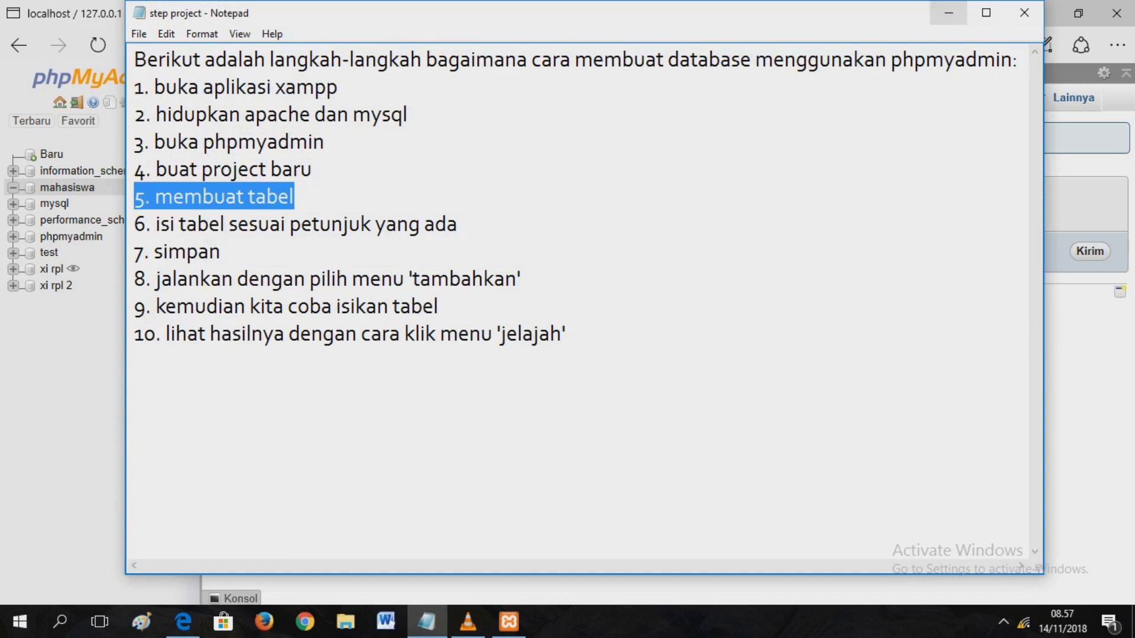
# - Start a new 4-column table named 'biodata' and mark step 6 in Notepad
pyautogui.click(949, 13)
pyautogui.click(342, 210)
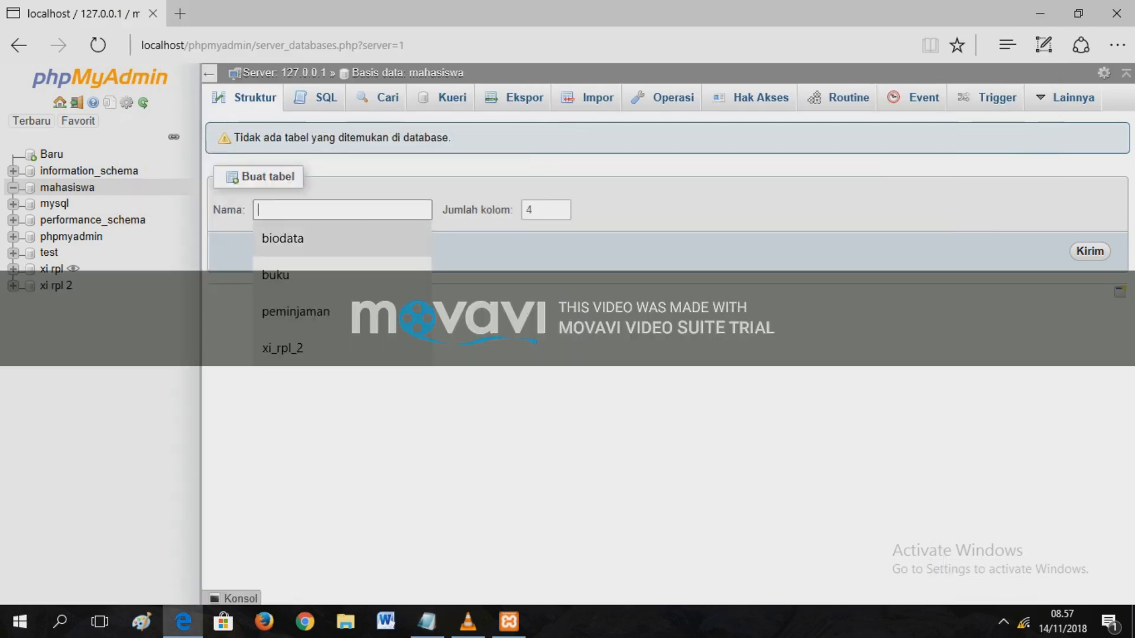
pyautogui.write('biodata')
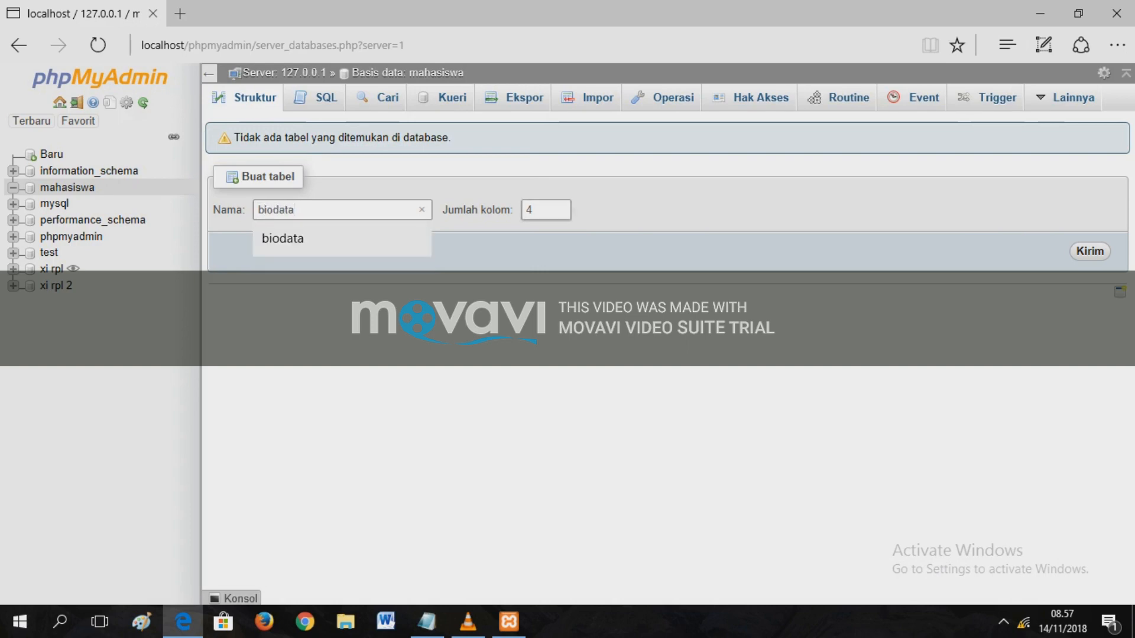
pyautogui.click(546, 210)
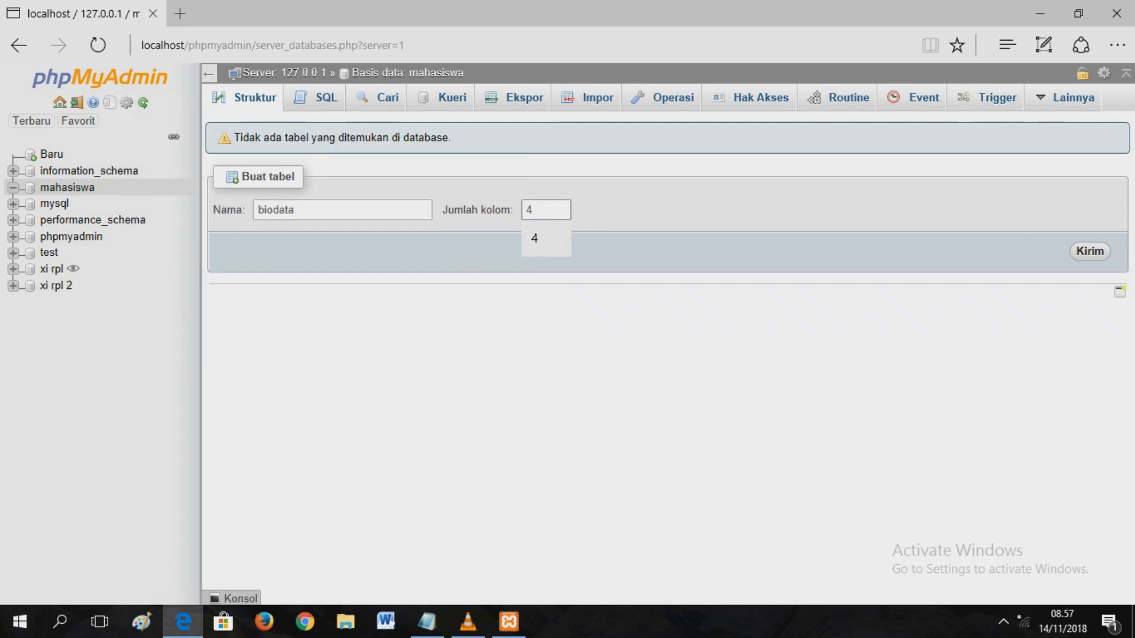
pyautogui.click(1090, 251)
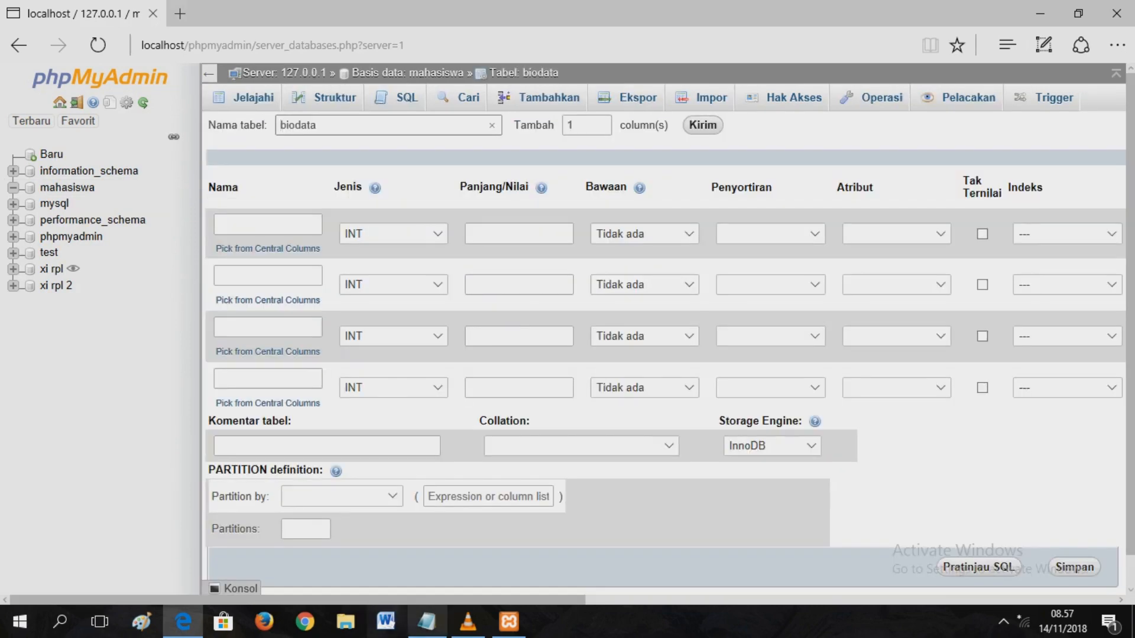
pyautogui.click(426, 621)
pyautogui.moveTo(458, 224); pyautogui.dragTo(133, 224)
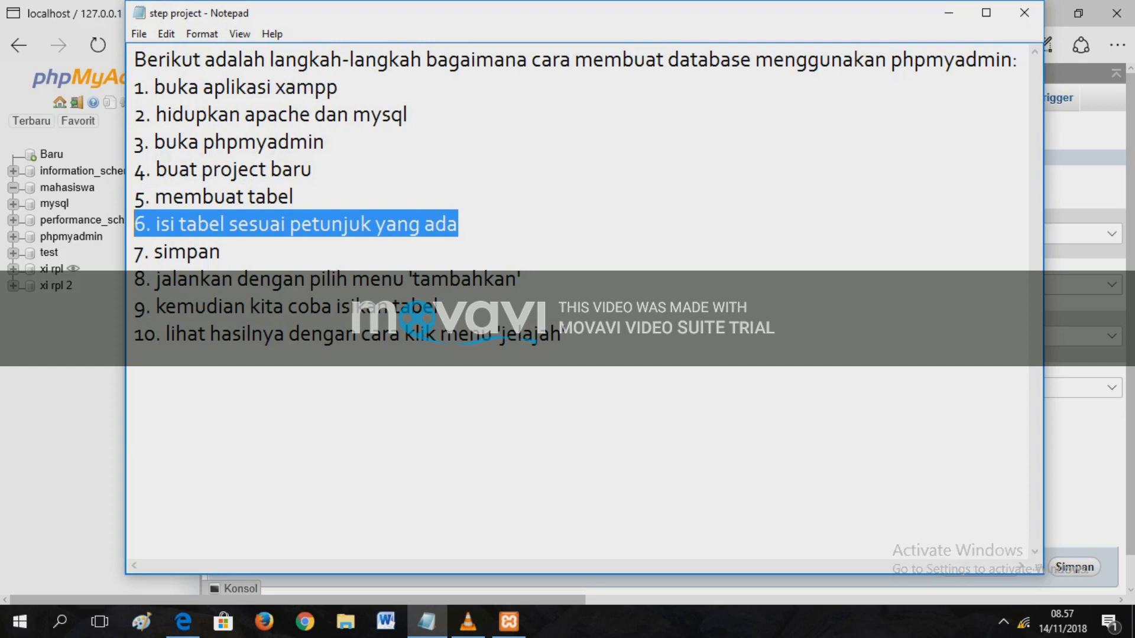
# - Name the remaining biodata columns nama, jenis kelamin and alamat
pyautogui.click(949, 13)
pyautogui.click(267, 276)
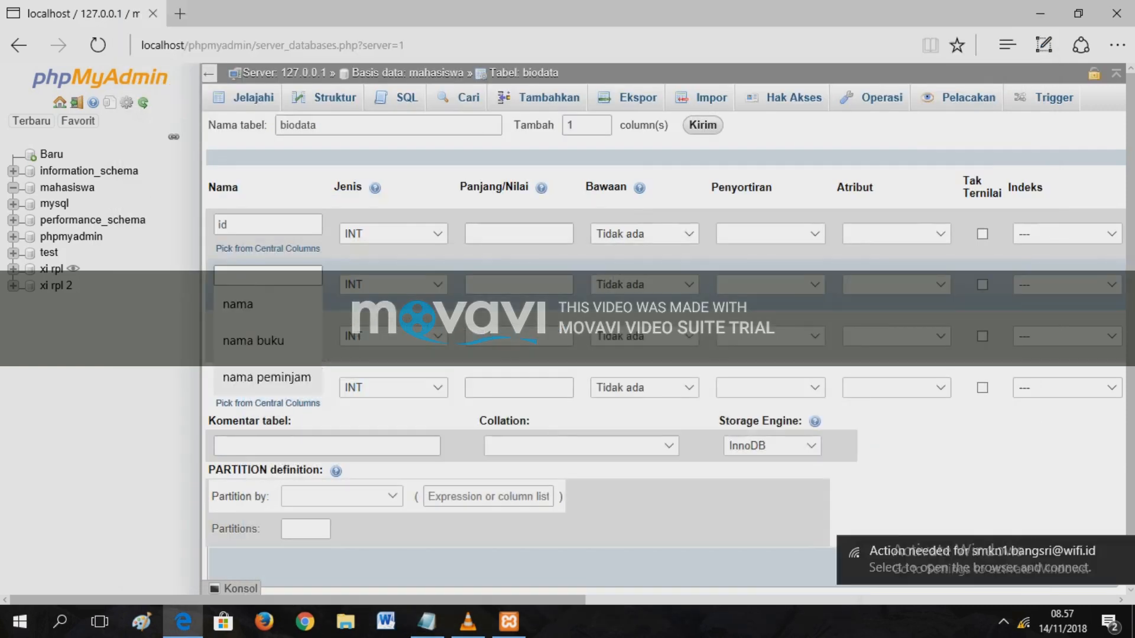
pyautogui.write('nama')
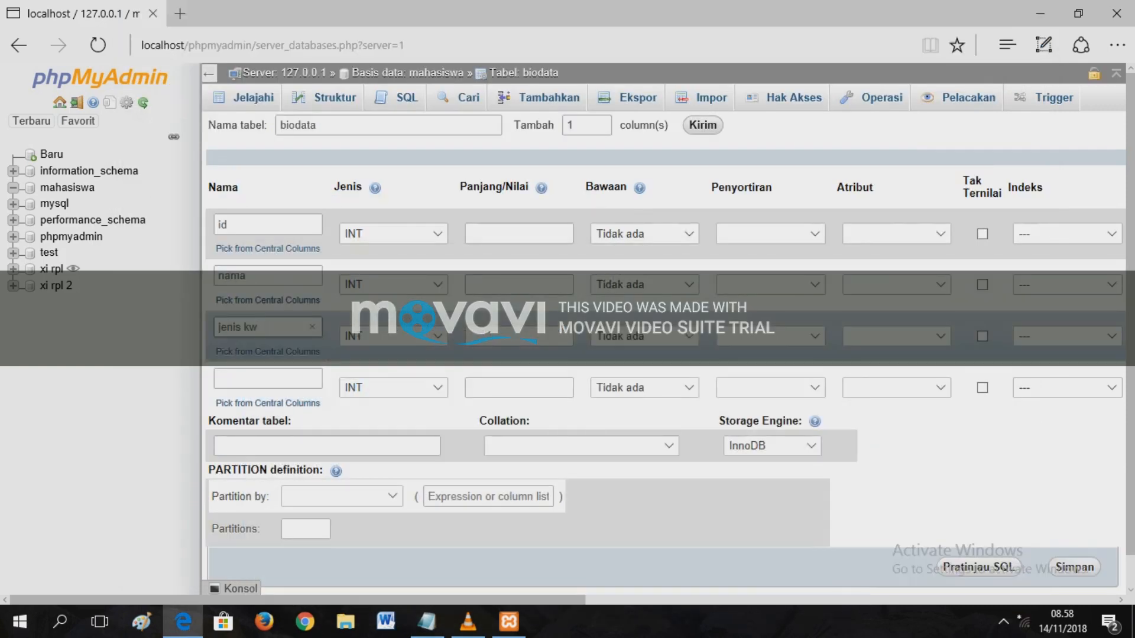
pyautogui.press('BackSpace')
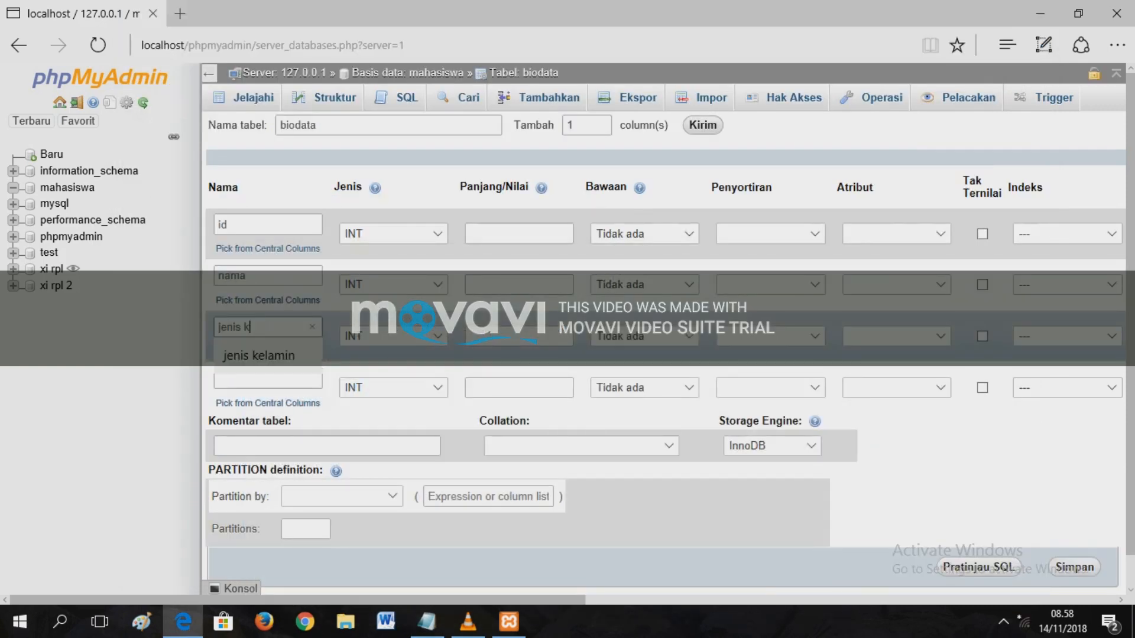
pyautogui.write('elamin')
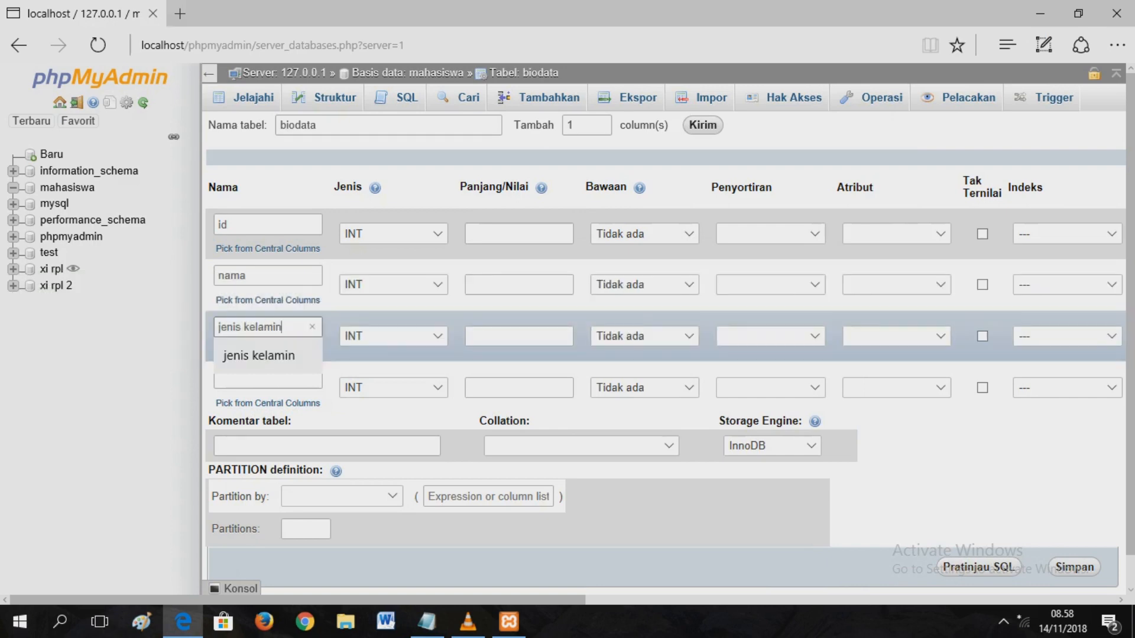
pyautogui.click(268, 381)
pyautogui.write('alamat')
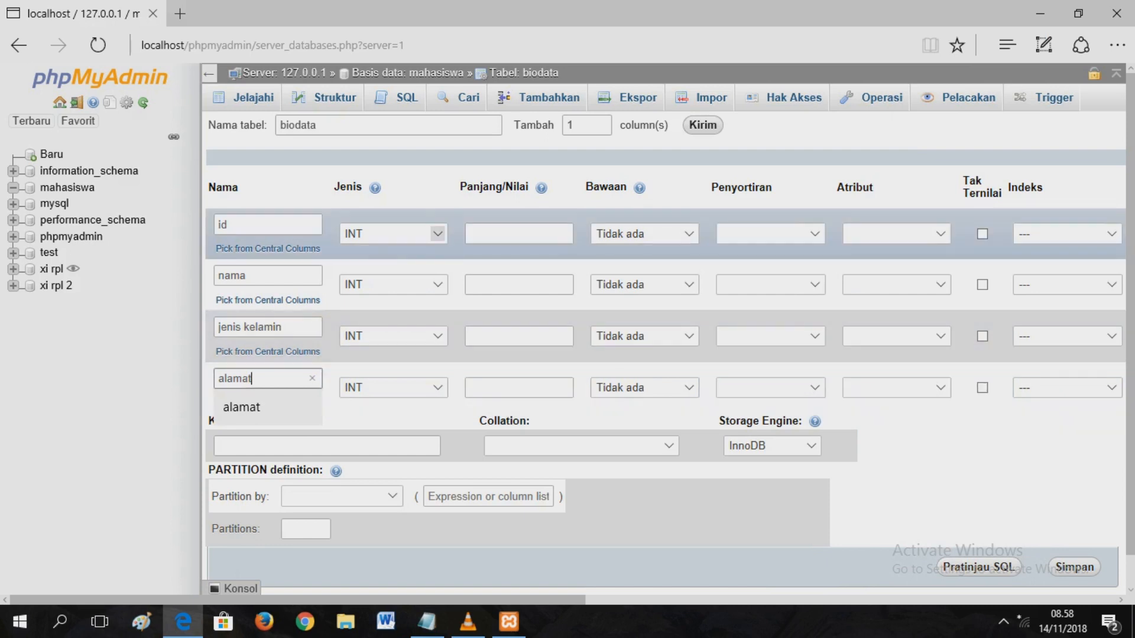
# - Set column types: nama TEXT, jenis kelamin VARCHAR, alamat TEXT
pyautogui.click(437, 284)
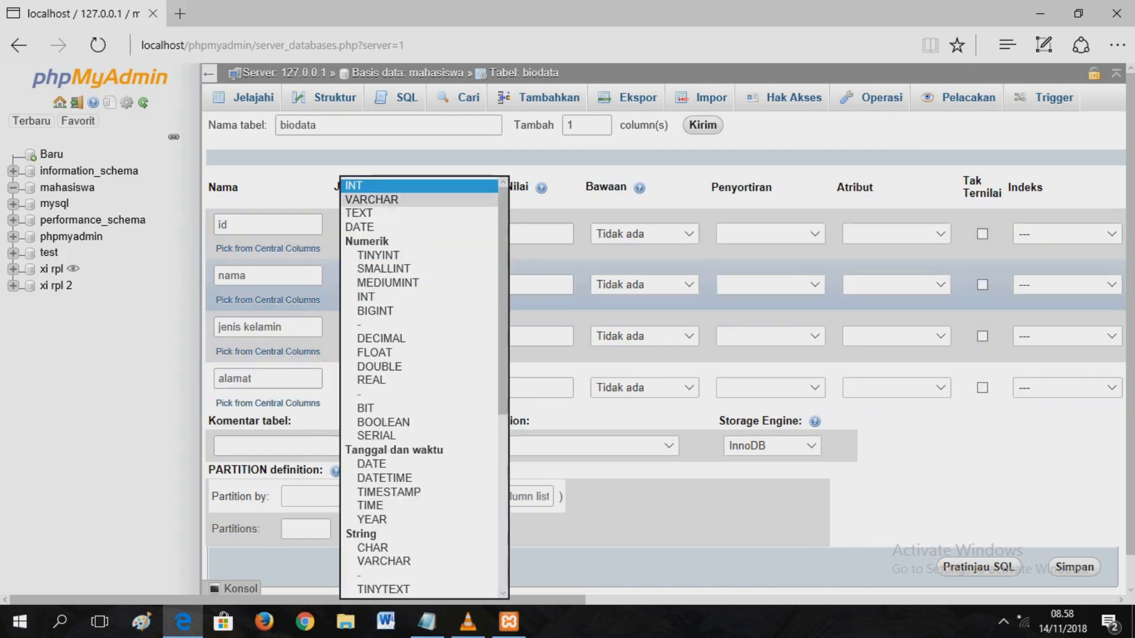
pyautogui.click(408, 214)
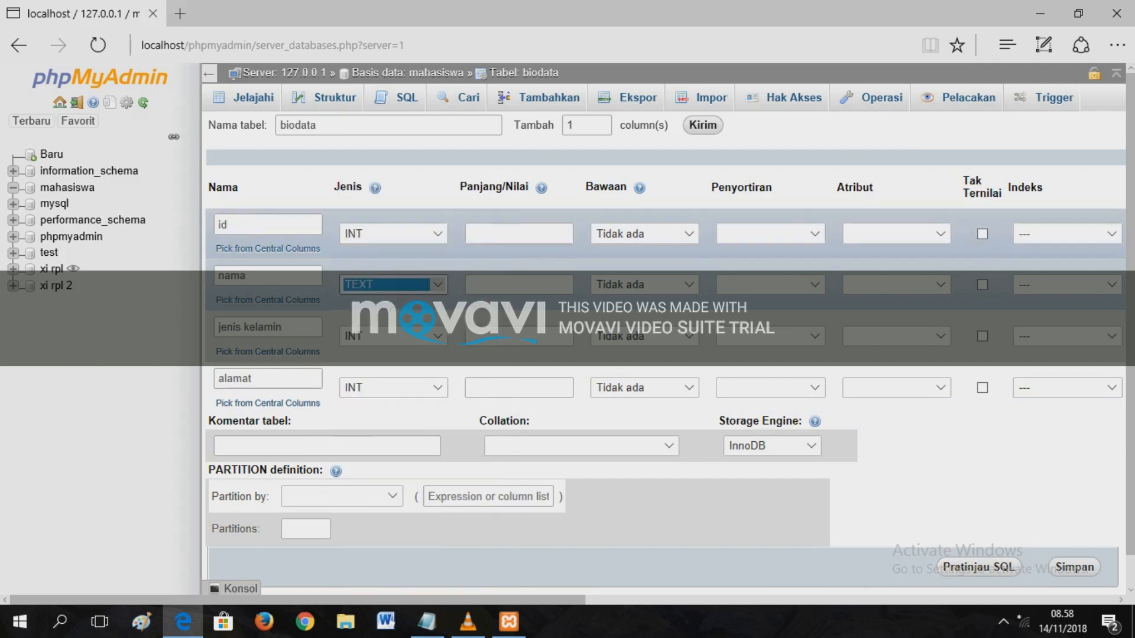
pyautogui.click(437, 335)
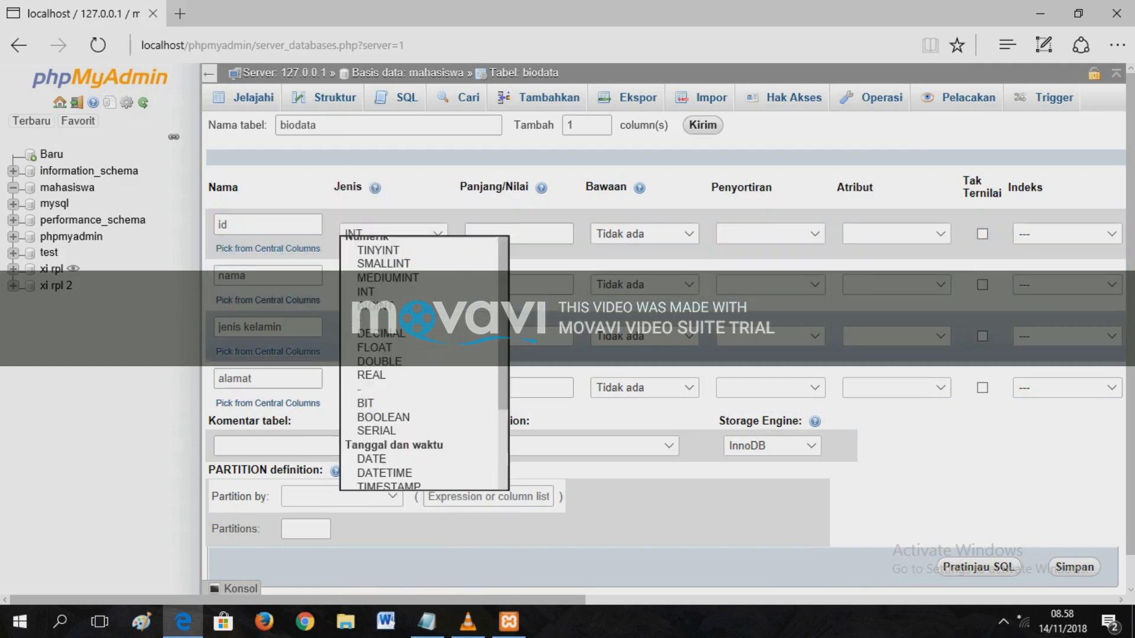
pyautogui.click(408, 196)
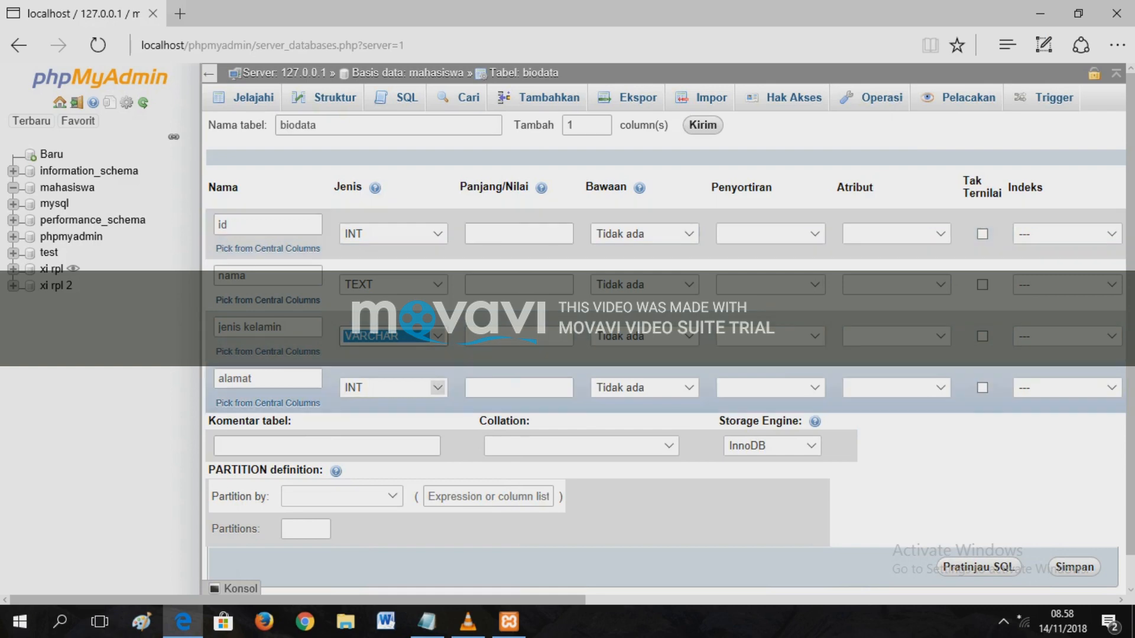
pyautogui.click(438, 387)
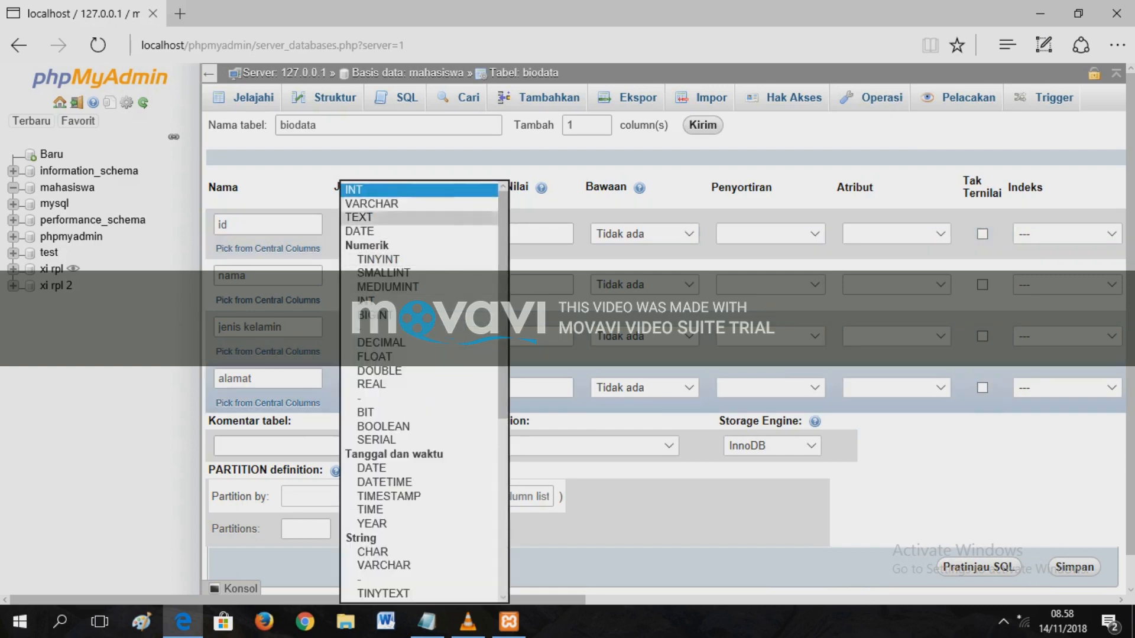
pyautogui.click(408, 217)
# - Set column lengths: id 11, and 225 for nama, jenis kelamin and alamat
pyautogui.click(519, 234)
pyautogui.write('11')
pyautogui.click(519, 287)
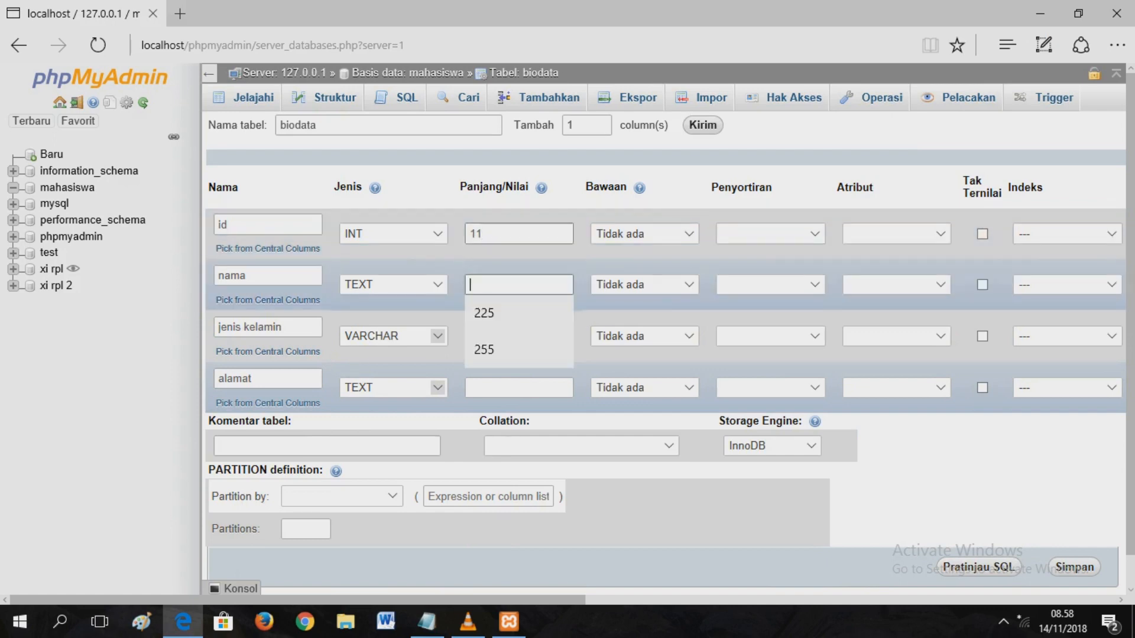
pyautogui.write('225')
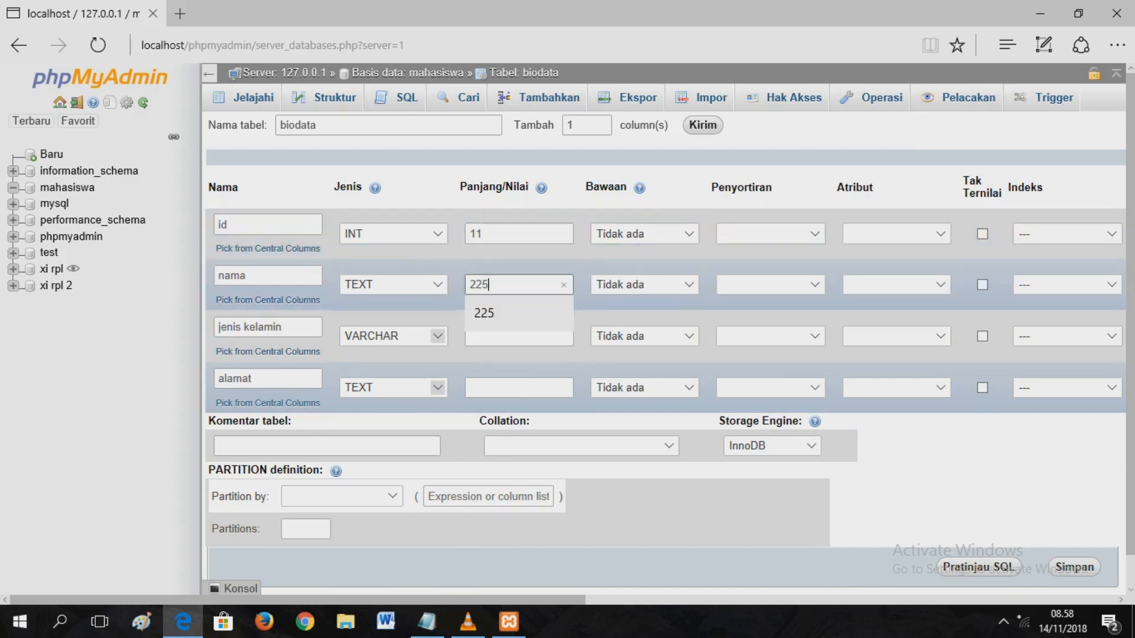
pyautogui.click(519, 335)
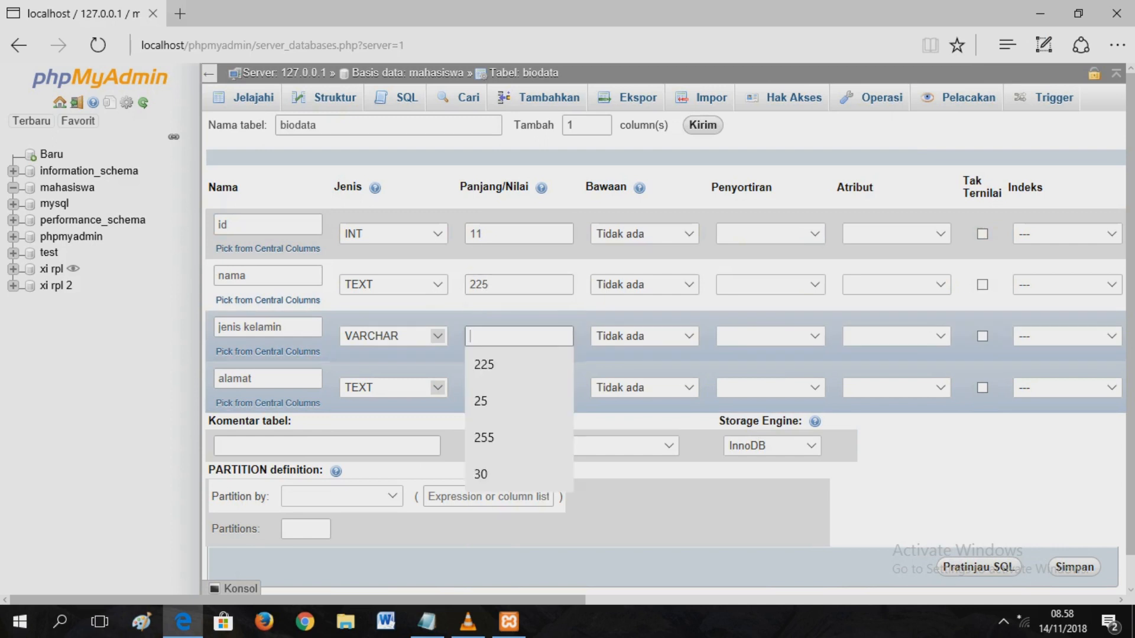
pyautogui.write('225')
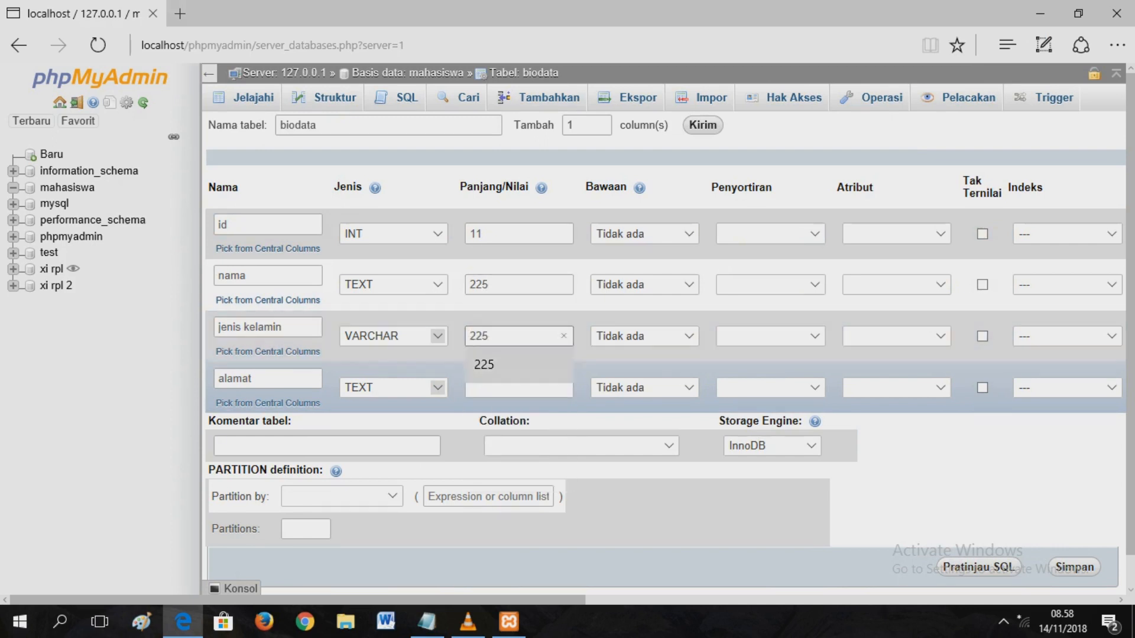
pyautogui.click(519, 387)
pyautogui.write('225')
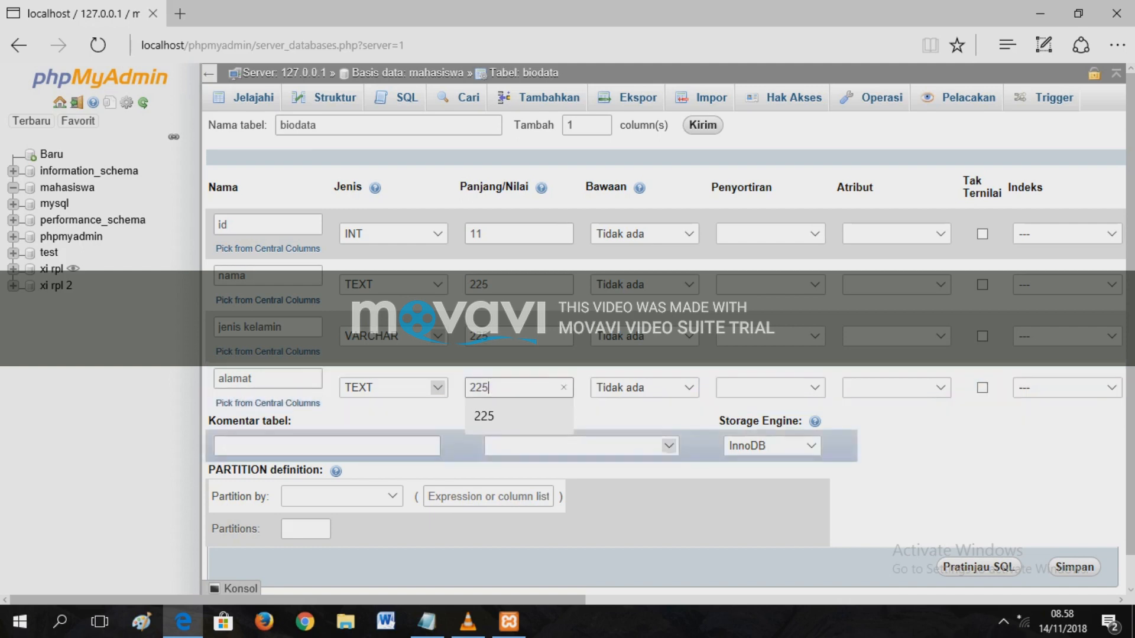
# - Make id auto-increment with a PRIMARY index, then mark step 7 'simpan' in Notepad
pyautogui.hscroll(5, 565, 391)
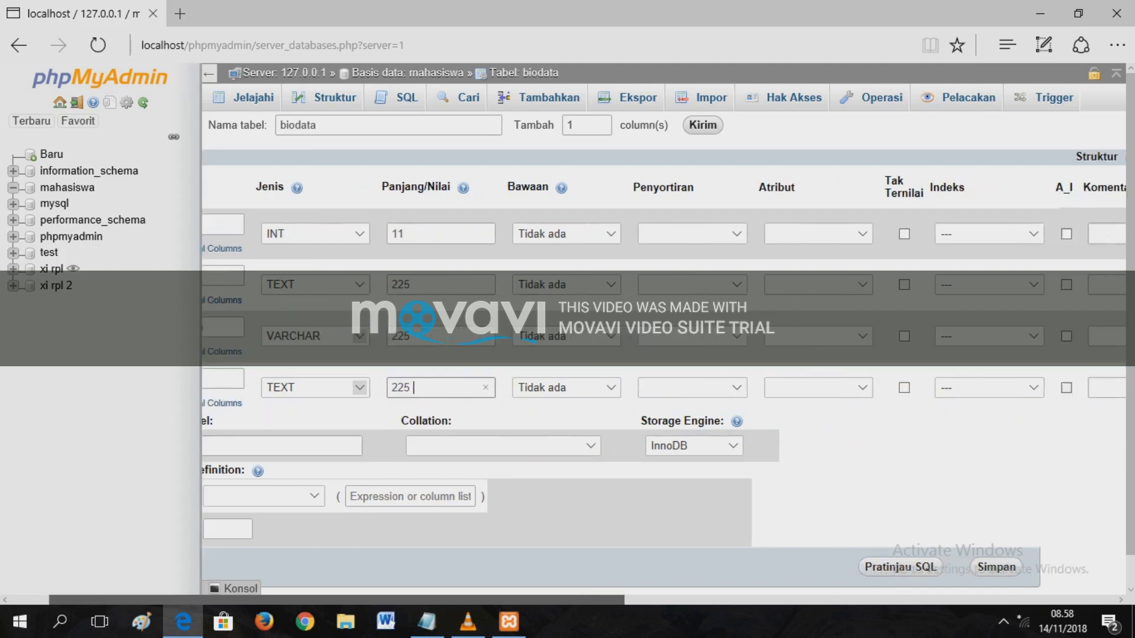
pyautogui.hscroll(1, 566, 391)
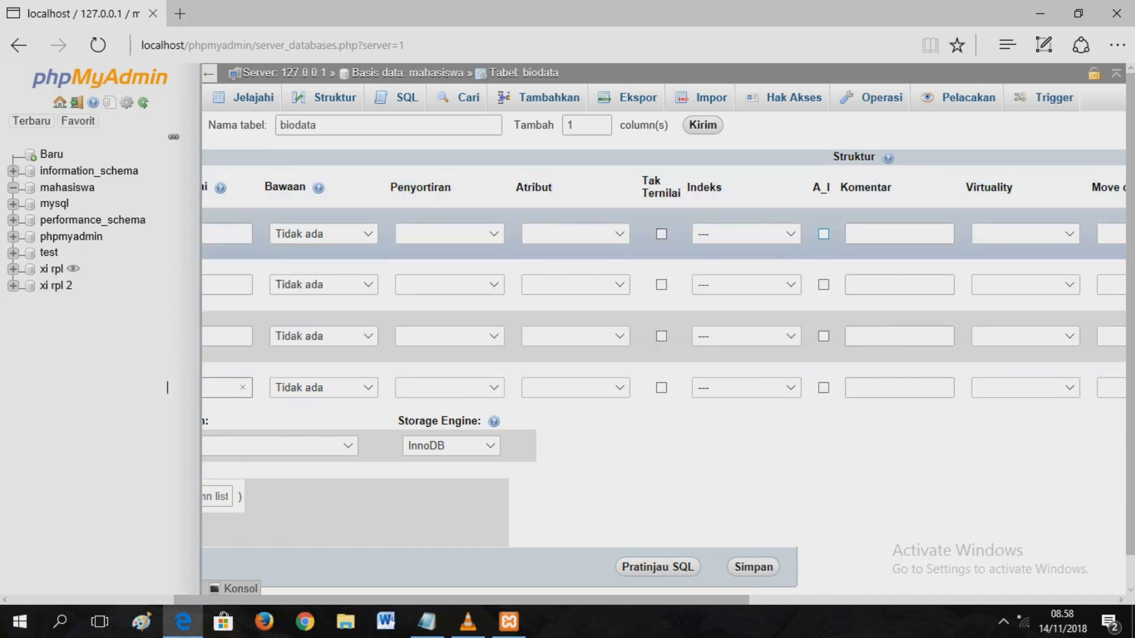
pyautogui.click(824, 234)
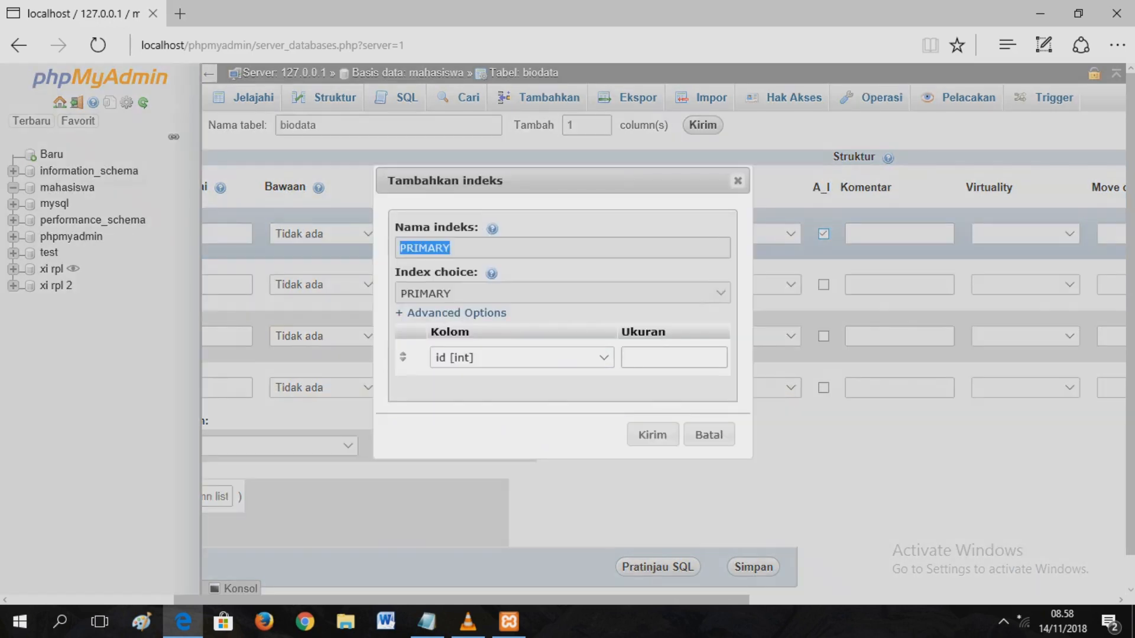
pyautogui.click(653, 435)
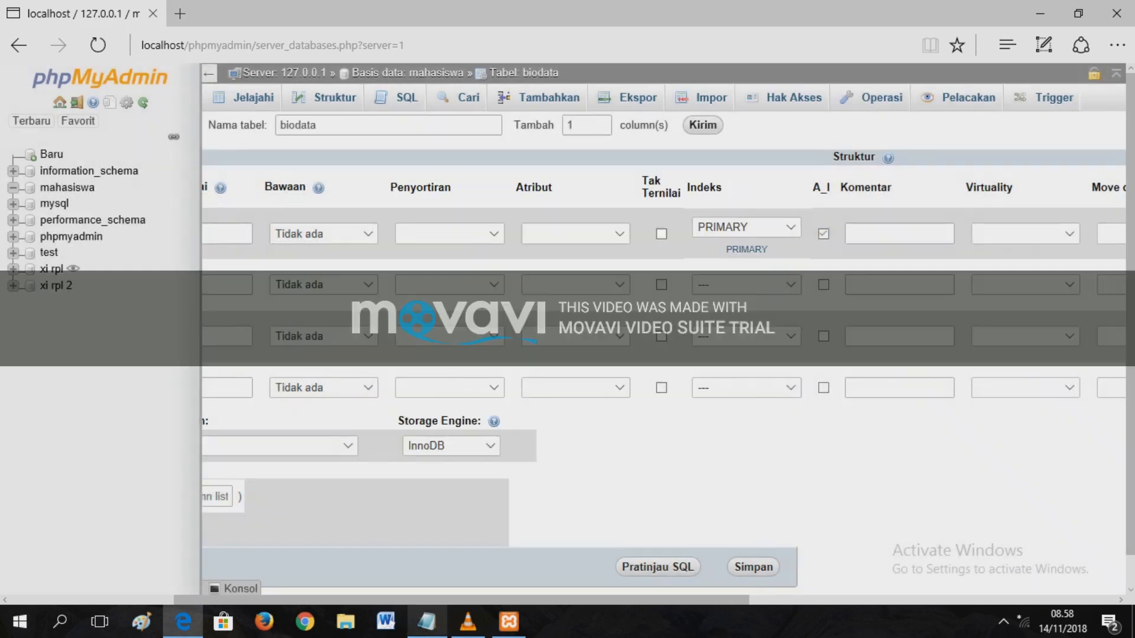
pyautogui.click(426, 622)
pyautogui.moveTo(224, 253); pyautogui.dragTo(134, 253)
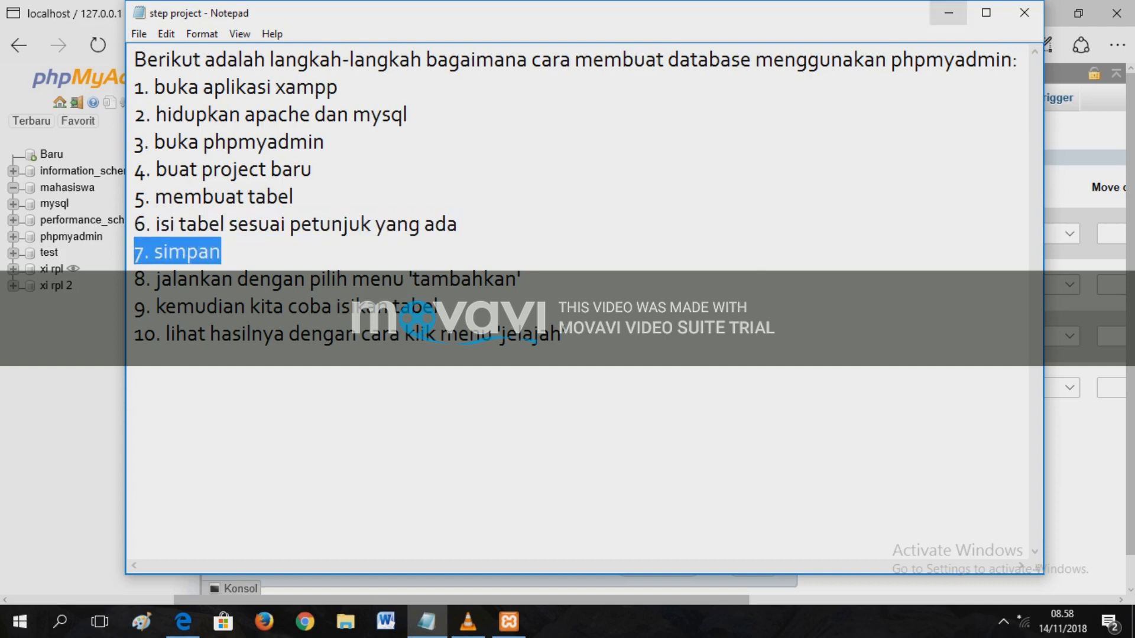
# - Put Notepad away and save the biodata table structure
pyautogui.click(948, 13)
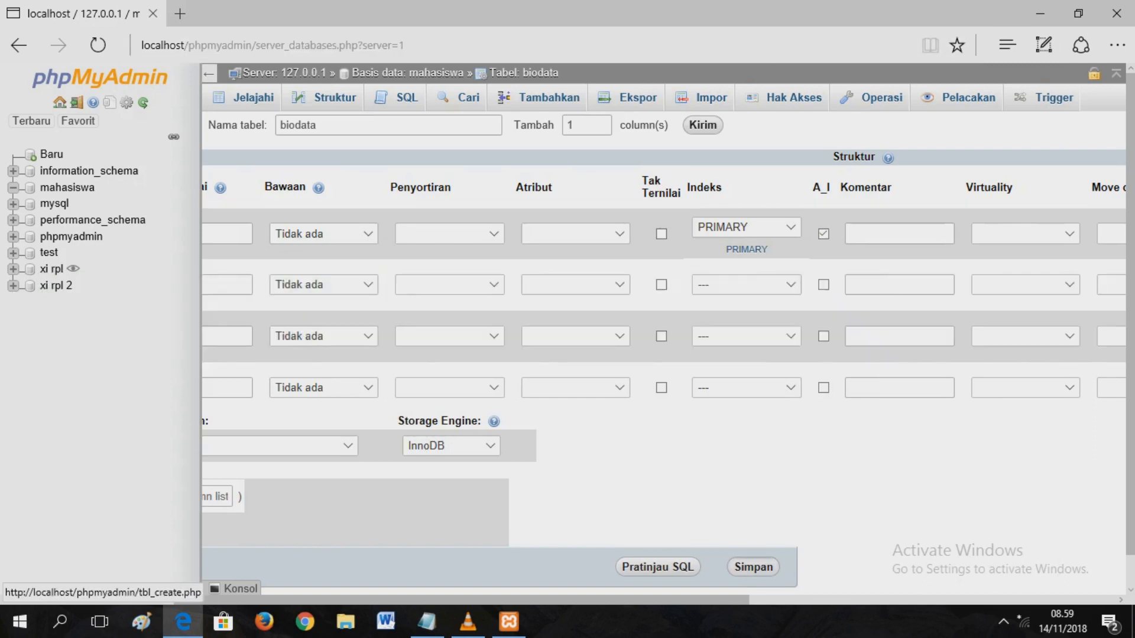
pyautogui.click(753, 567)
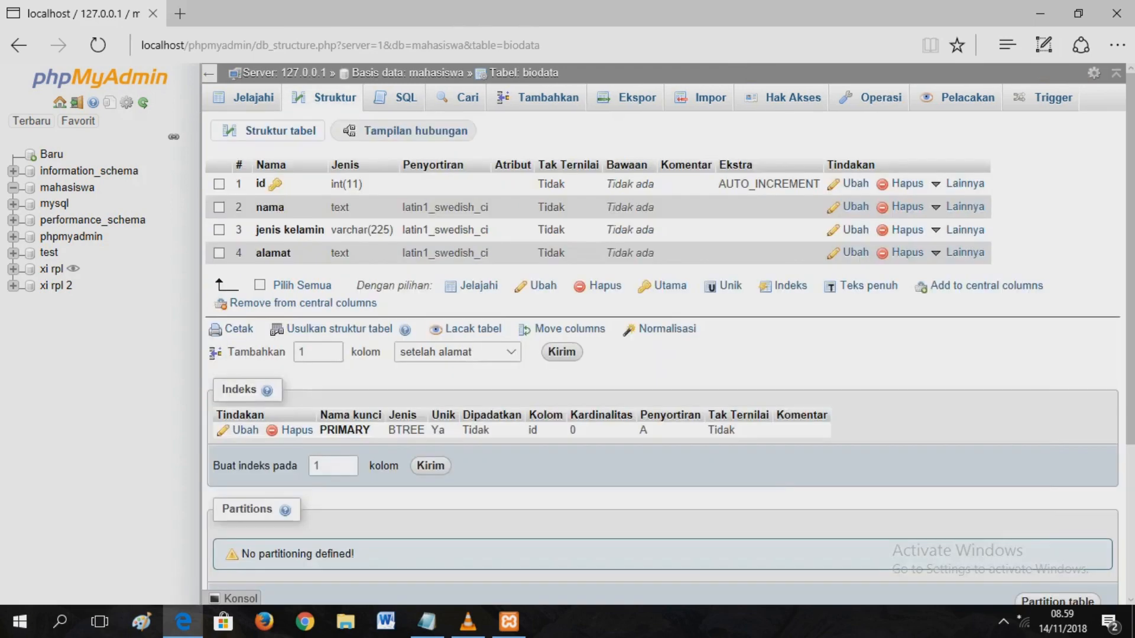
# - Mark step 8 in Notepad and open the biodata row-insert form
pyautogui.click(426, 621)
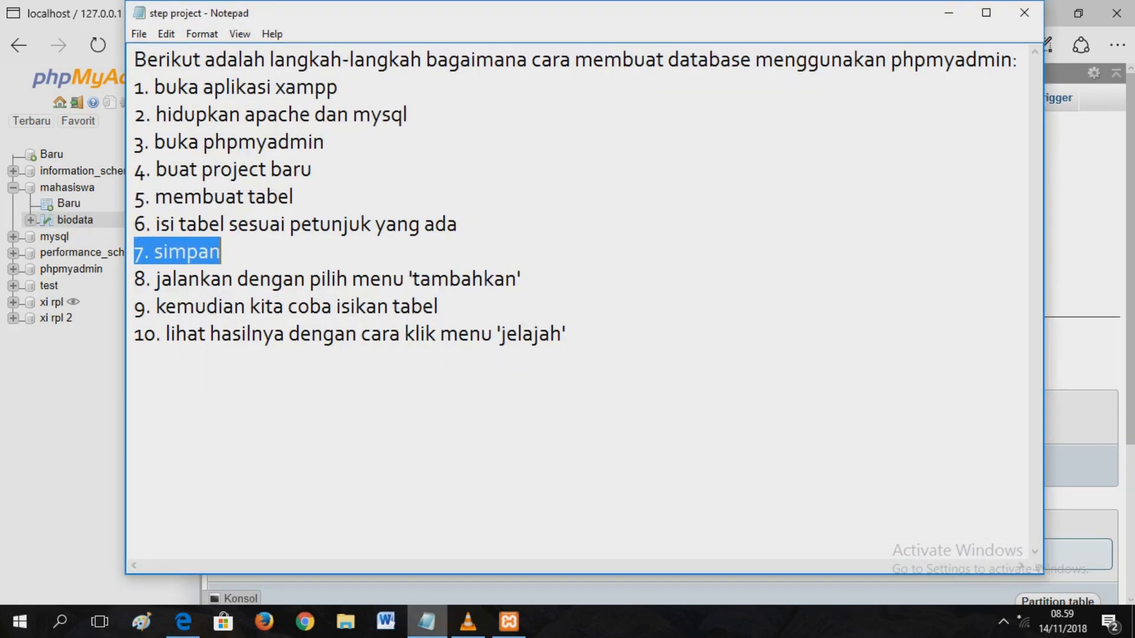
pyautogui.moveTo(522, 279); pyautogui.dragTo(134, 280)
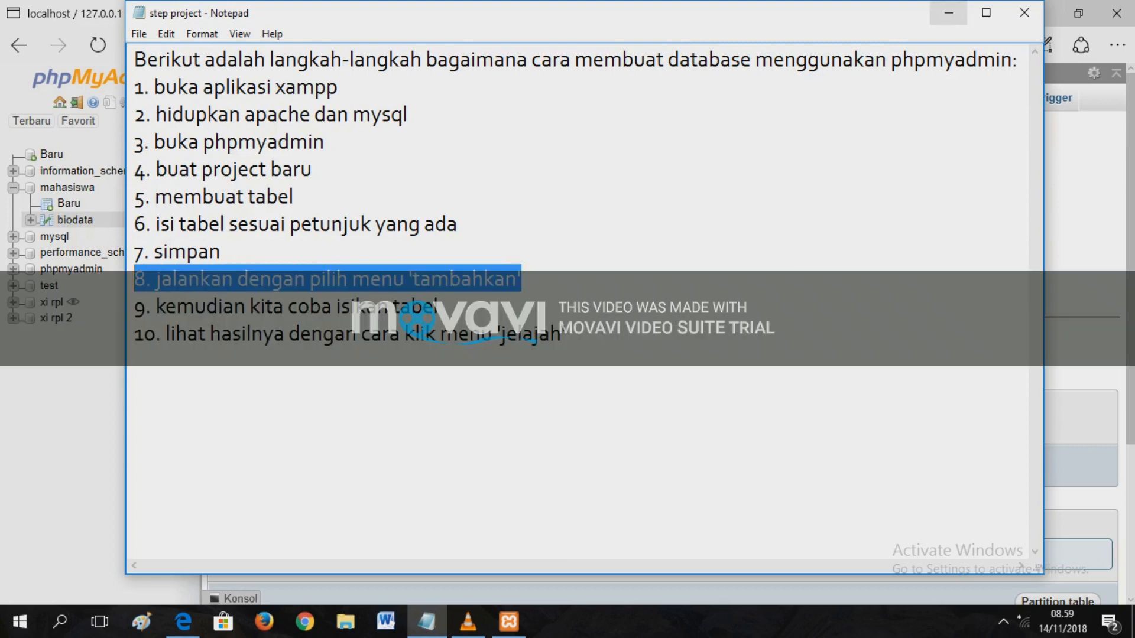
pyautogui.click(949, 13)
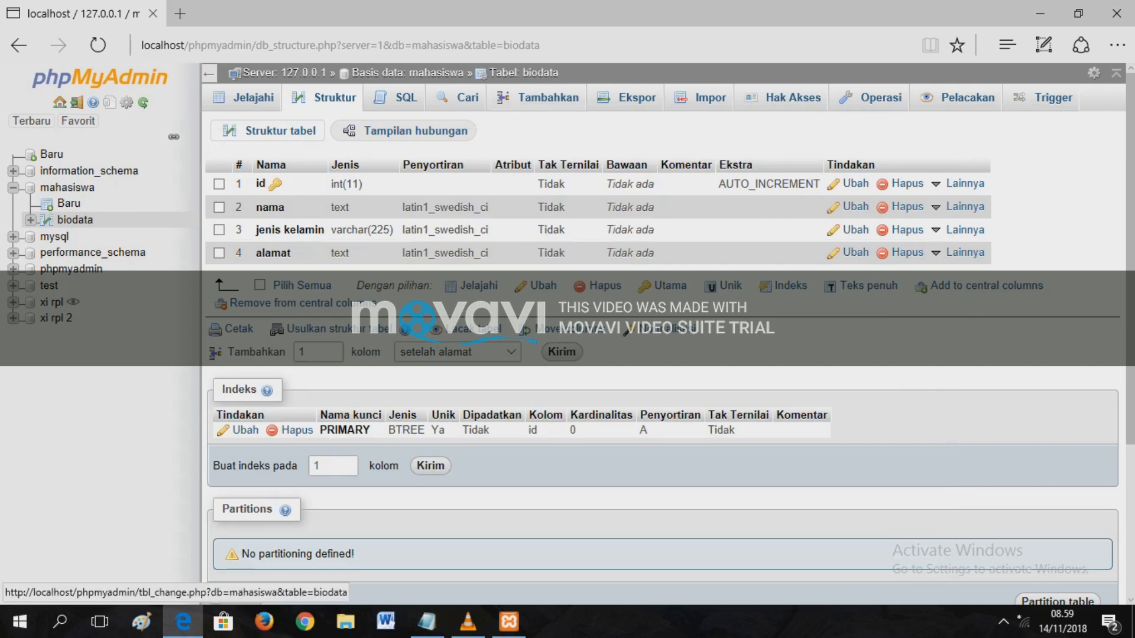
pyautogui.click(538, 97)
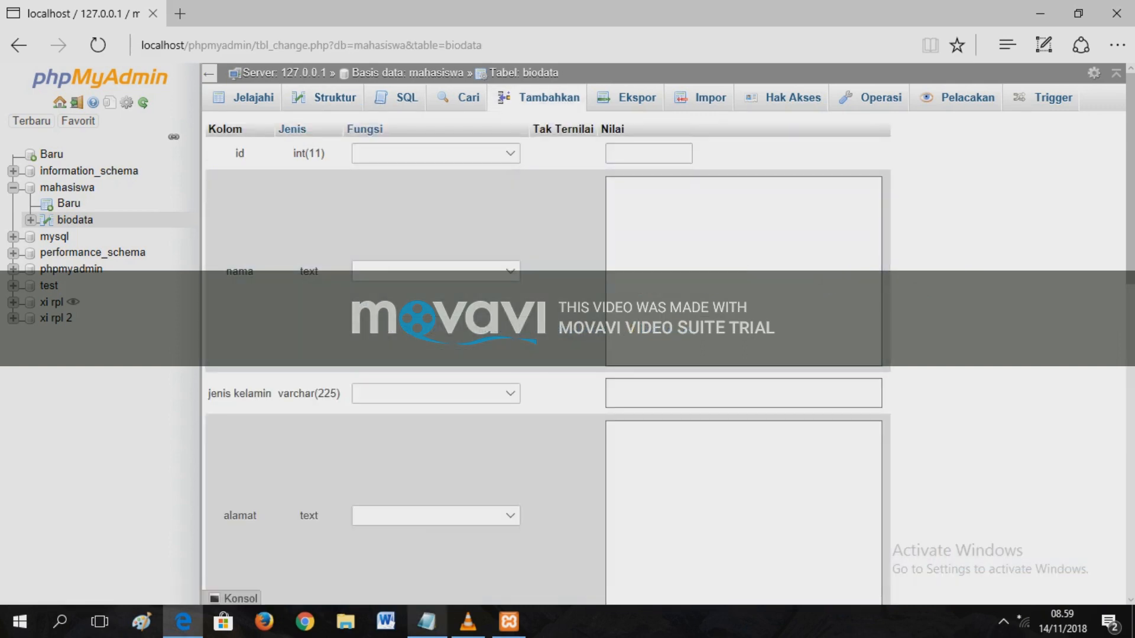
# - Highlight step 9, 'kemudian kita coba isikan tabel', then put Notepad away
pyautogui.click(426, 621)
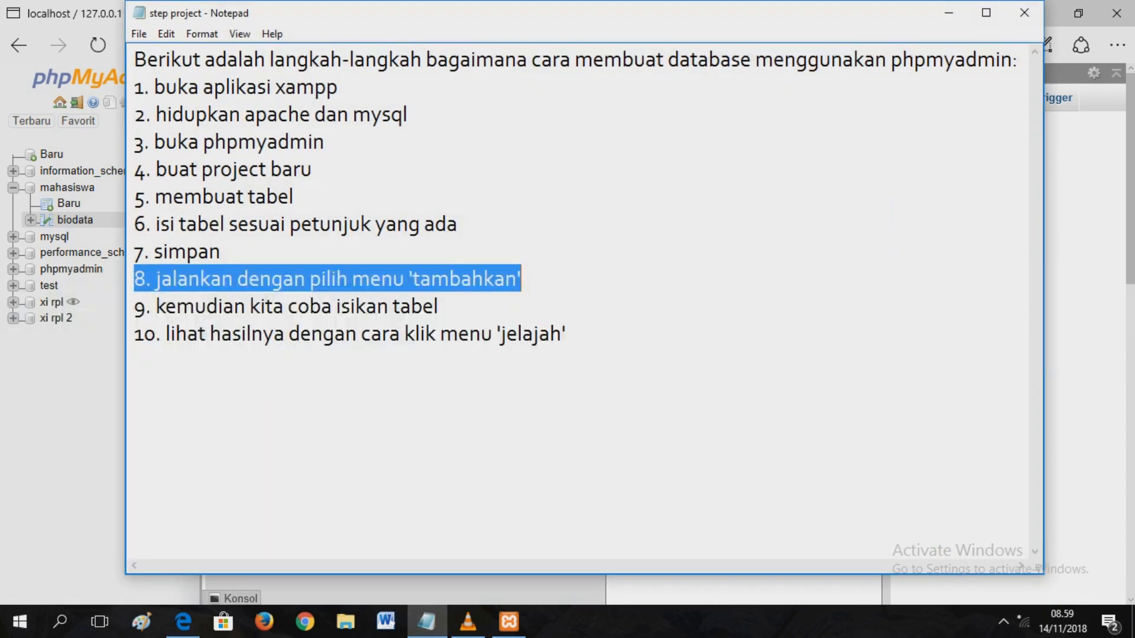
pyautogui.press('Down')
pyautogui.hotkey('shift', 'Left')
pyautogui.hotkey('shift', 'Left')
pyautogui.hotkey('shift', 'Left')
pyautogui.hotkey('shift', 'Left')
pyautogui.hotkey('shift', 'Left')
pyautogui.hotkey('shift', 'Left')
pyautogui.hotkey('shift', 'Left')
pyautogui.hotkey('shift', 'Left')
pyautogui.hotkey('shift', 'Left')
pyautogui.hotkey('shift', 'Left')
pyautogui.hotkey('shift', 'Left')
pyautogui.hotkey('shift', 'Left')
pyautogui.hotkey('shift', 'Left')
pyautogui.hotkey('shift', 'Left')
pyautogui.hotkey('shift', 'Left')
pyautogui.hotkey('shift', 'Left')
pyautogui.hotkey('shift', 'Left')
pyautogui.hotkey('shift', 'Left')
pyautogui.hotkey('shift', 'Left')
pyautogui.hotkey('shift', 'Left')
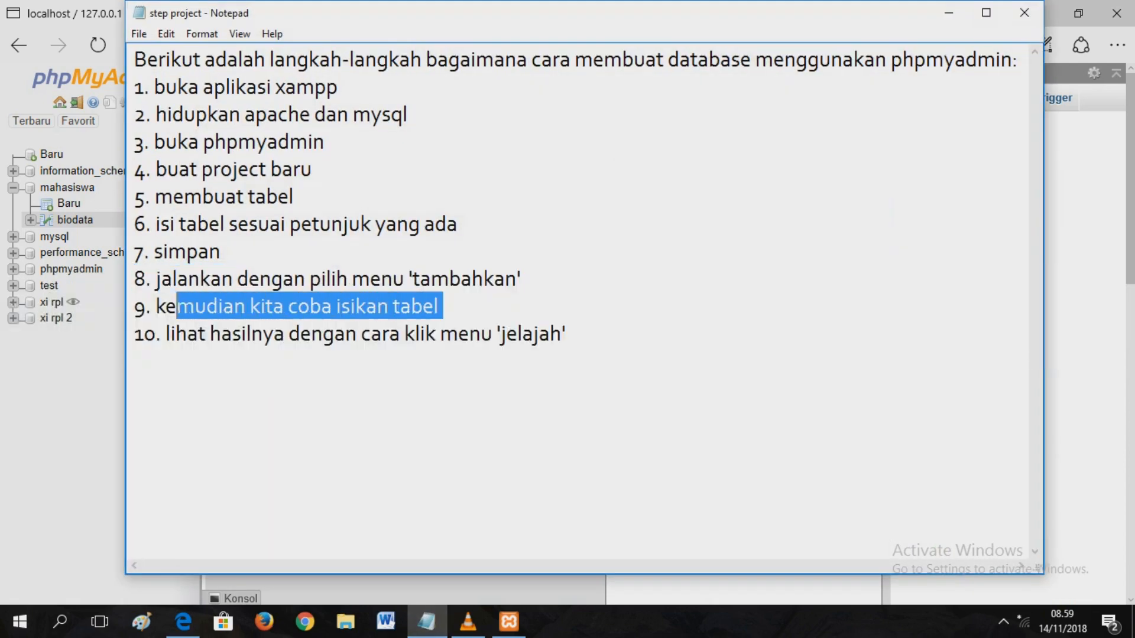
pyautogui.hotkey('shift', 'Left')
pyautogui.hotkey('shift', 'Left')
pyautogui.hotkey('shift', 'Left')
pyautogui.hotkey('shift', 'Left')
pyautogui.hotkey('shift', 'Left')
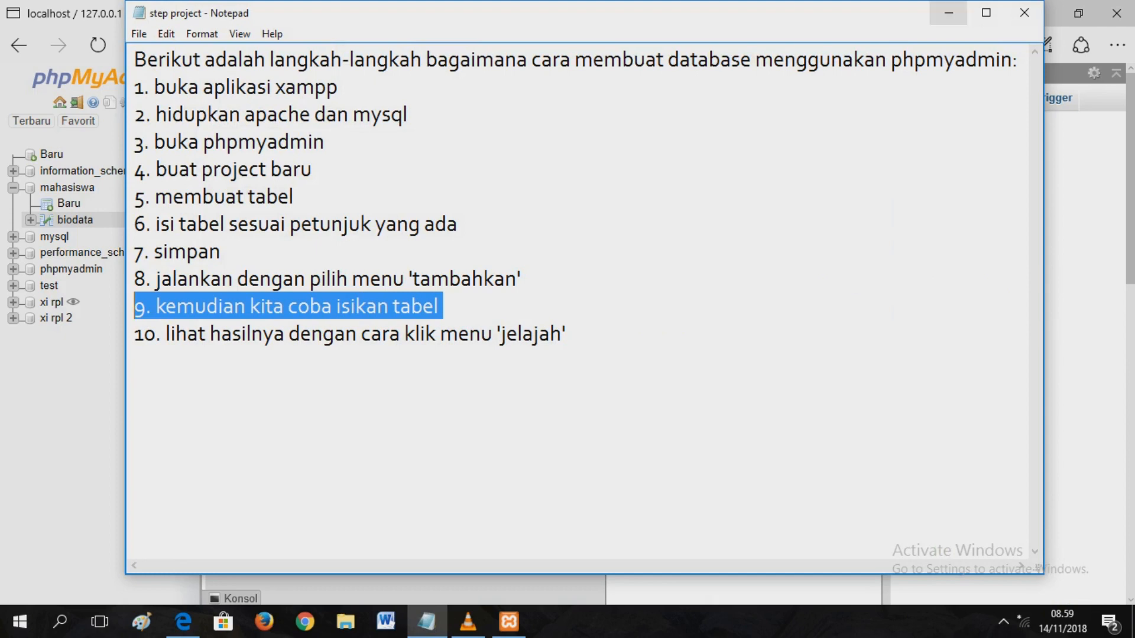
pyautogui.click(949, 13)
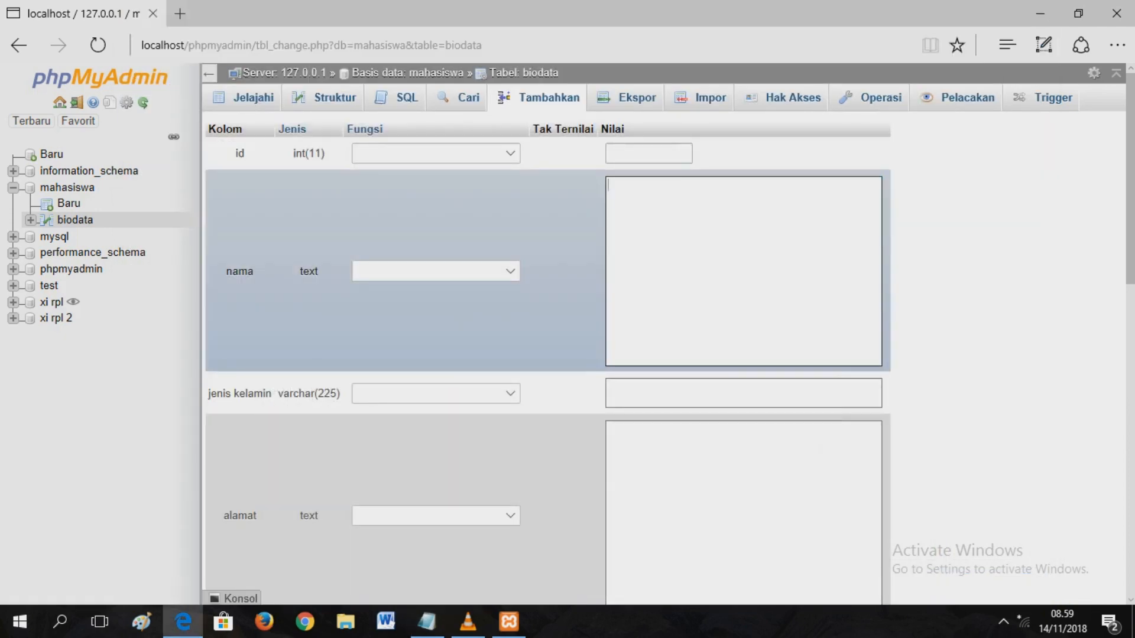
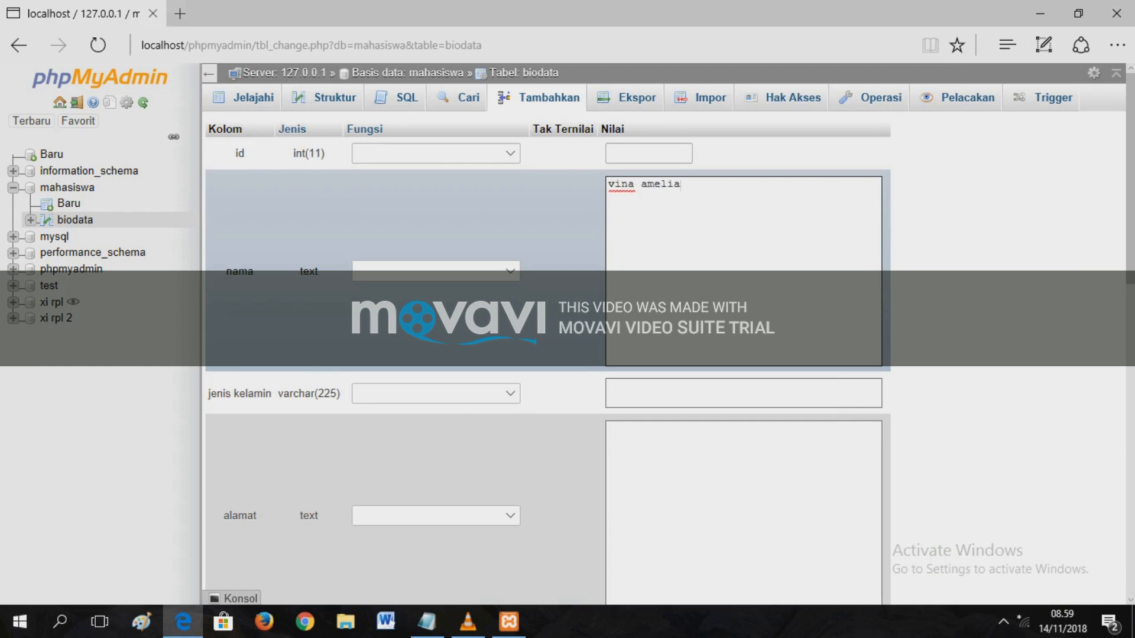
# - Insert a biodata row with the student's name, jenis kelamin 'perempuan' and an address
pyautogui.click(709, 394)
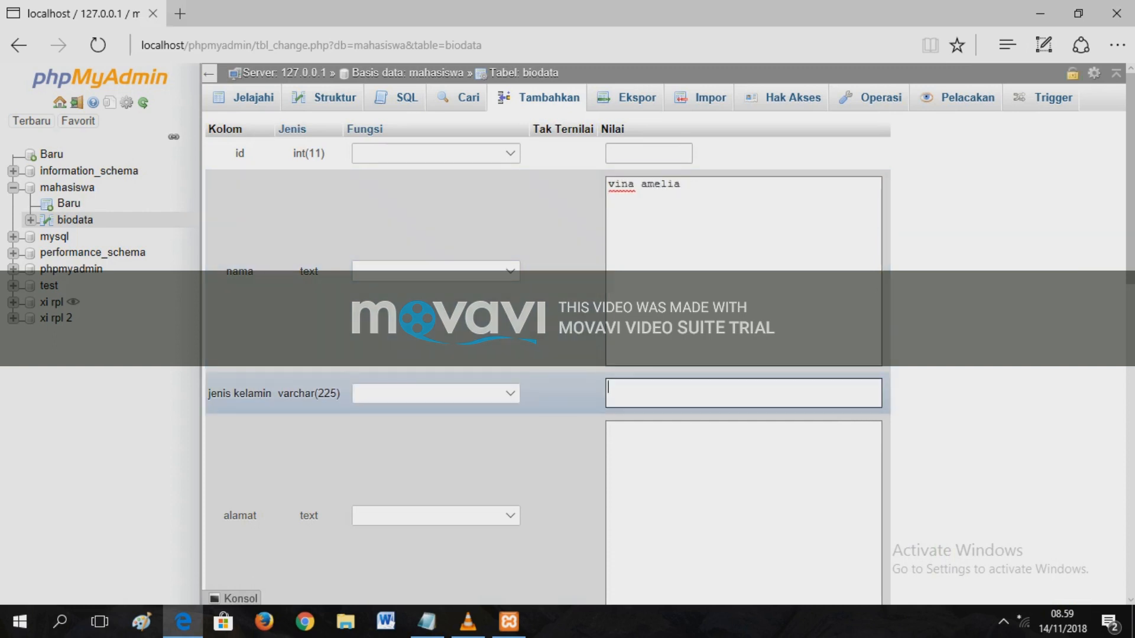
pyautogui.write('perempuan')
pyautogui.press('Tab')
pyautogui.write('j')
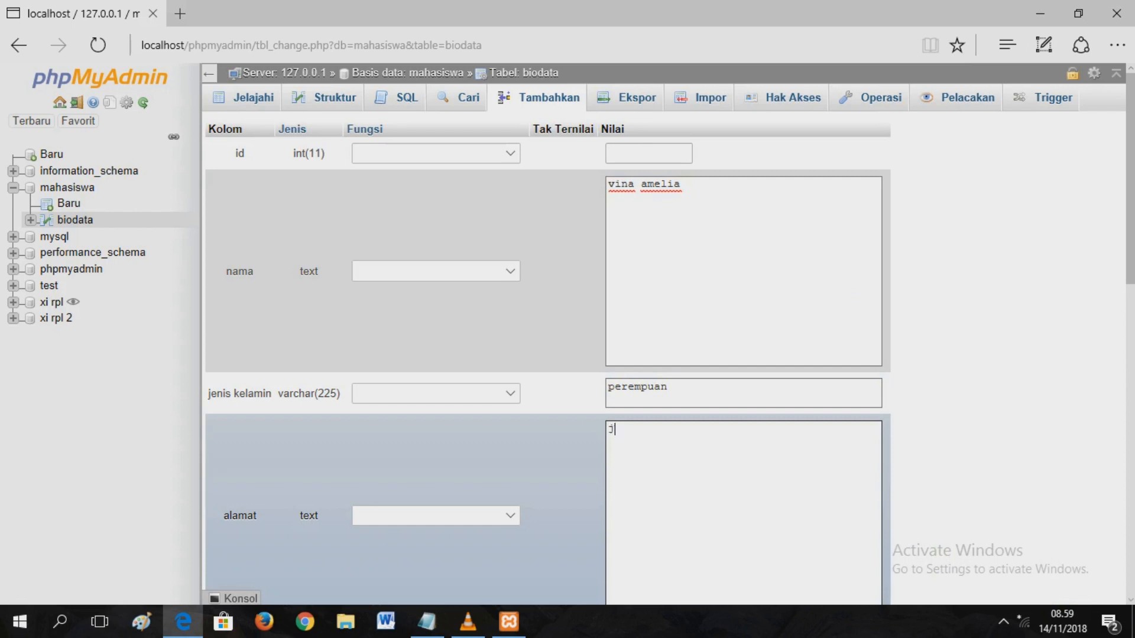
pyautogui.write('eruk wangi')
pyautogui.press('Tab')
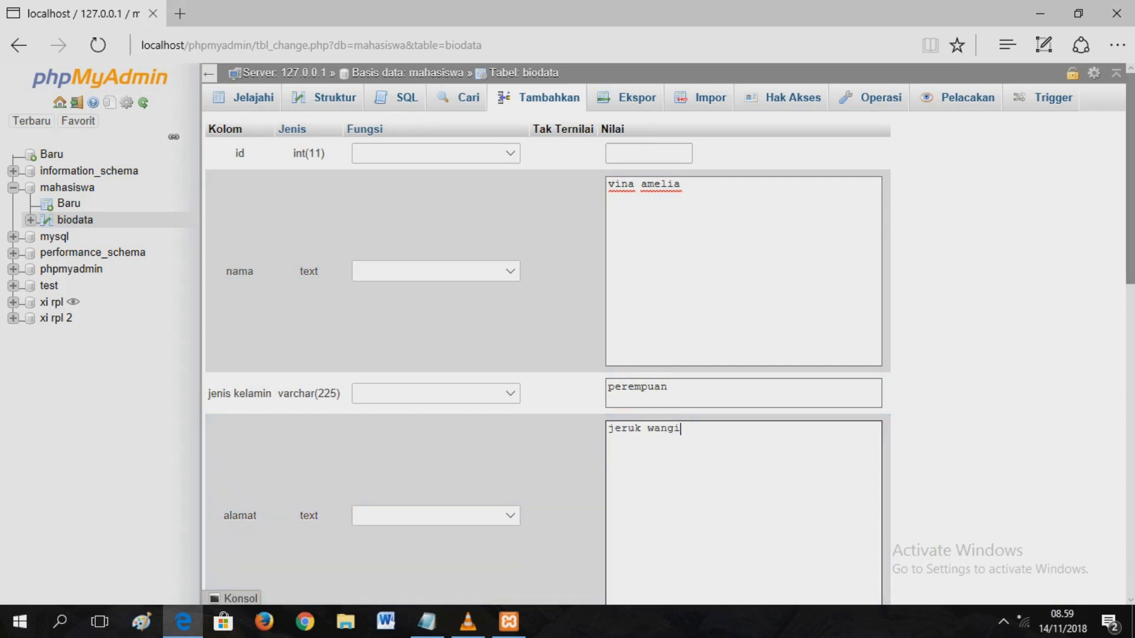
pyautogui.scroll(-3, 671, 340)
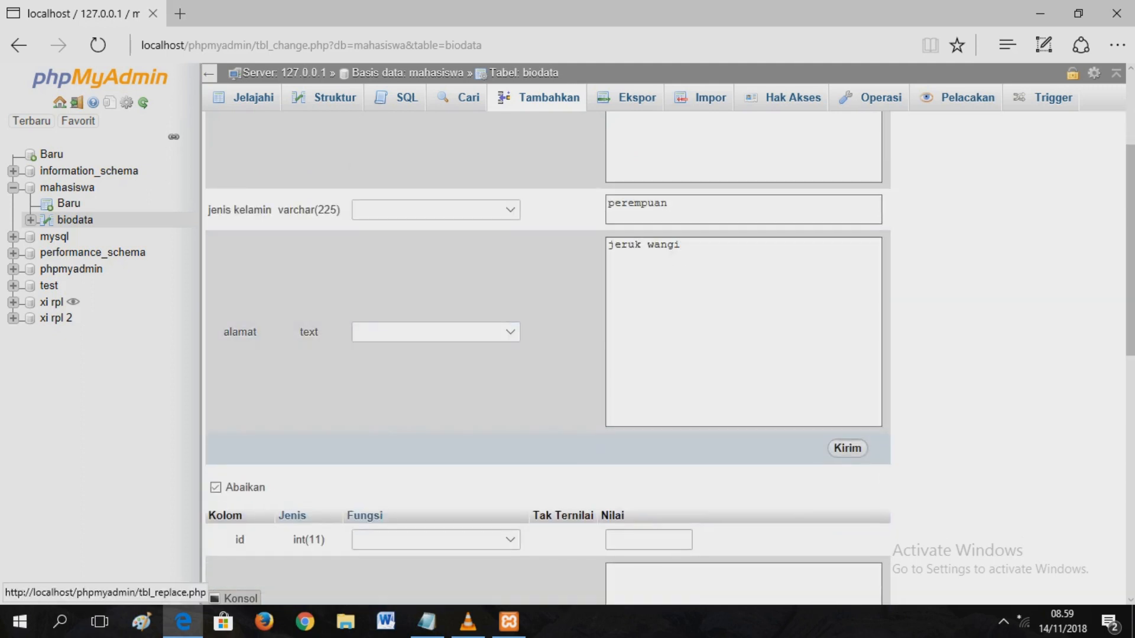
pyautogui.click(847, 448)
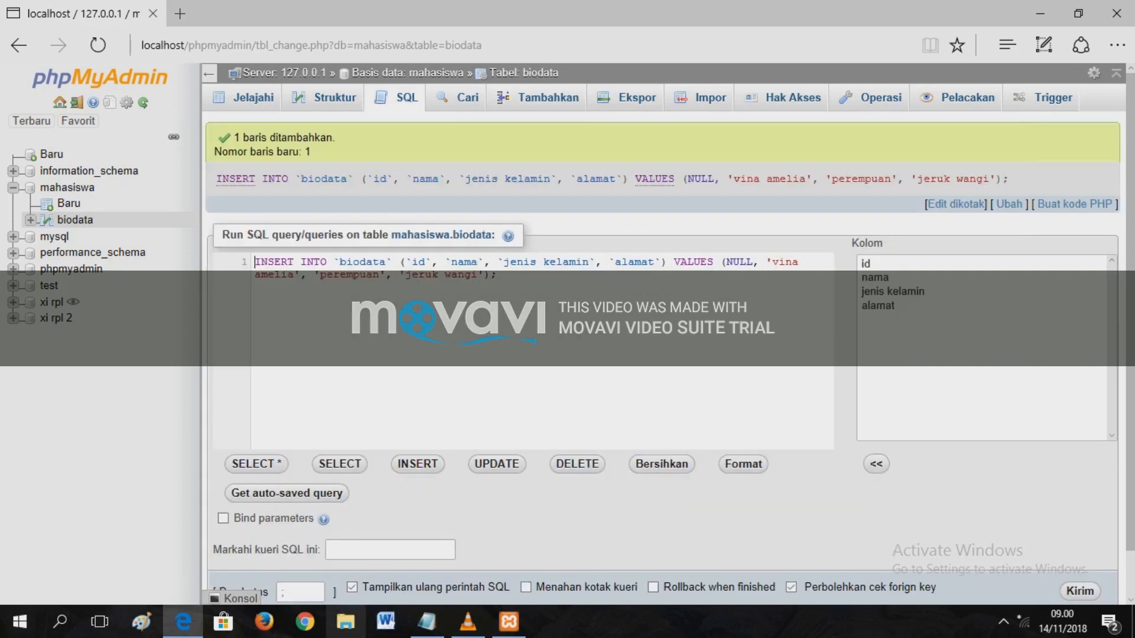
# - Highlight step 10 in the Notepad steps list, then minimize Notepad
pyautogui.click(426, 622)
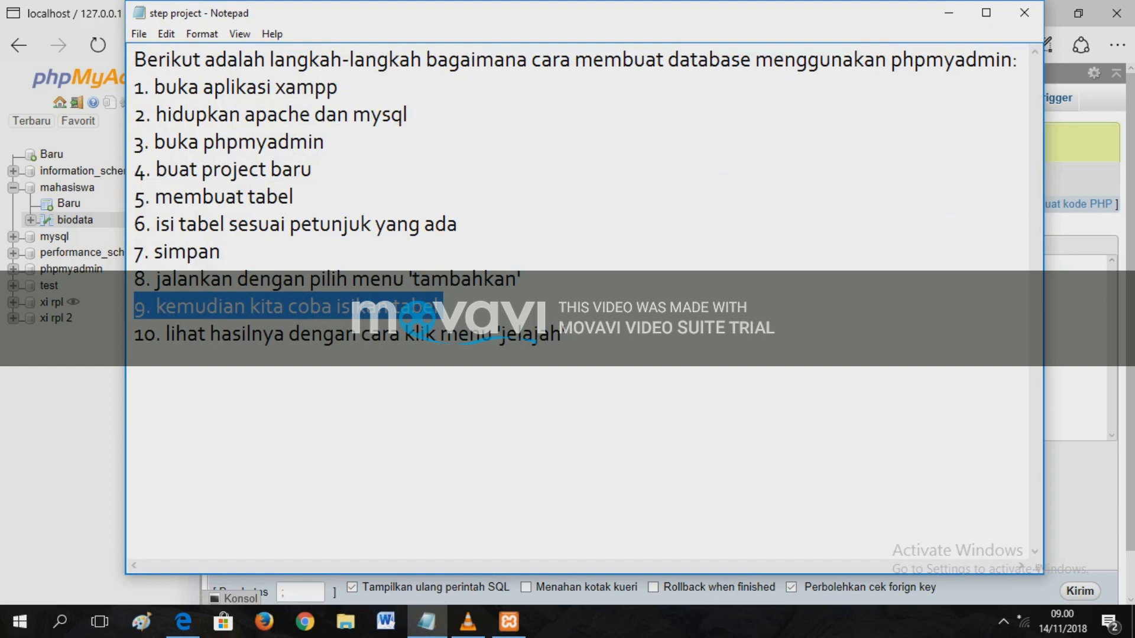
pyautogui.moveTo(566, 334); pyautogui.dragTo(134, 334)
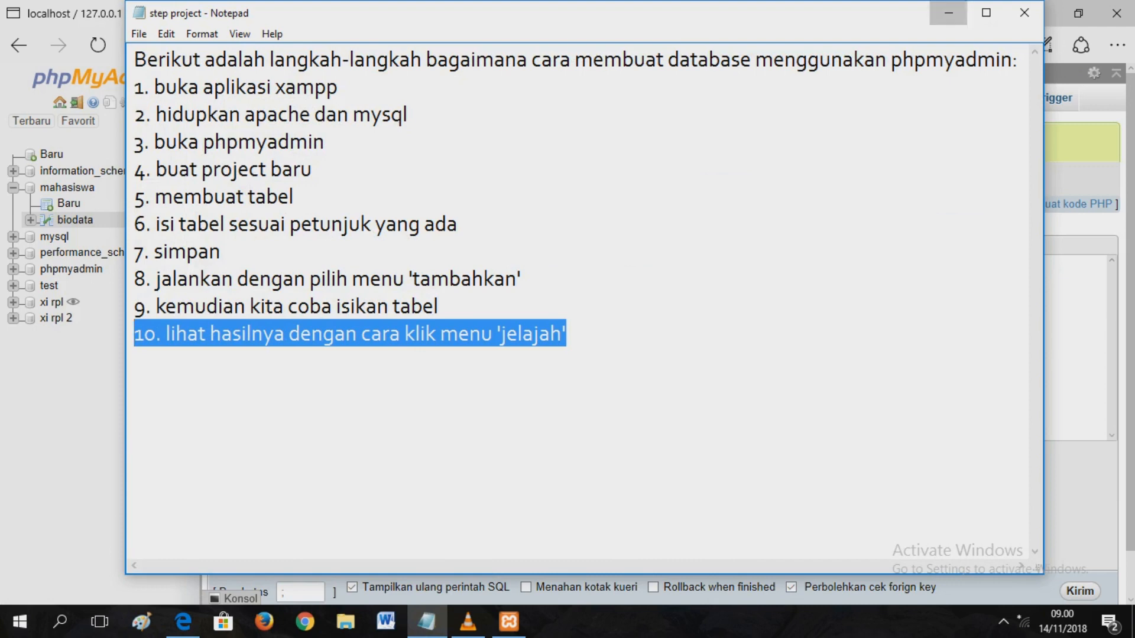
pyautogui.click(949, 13)
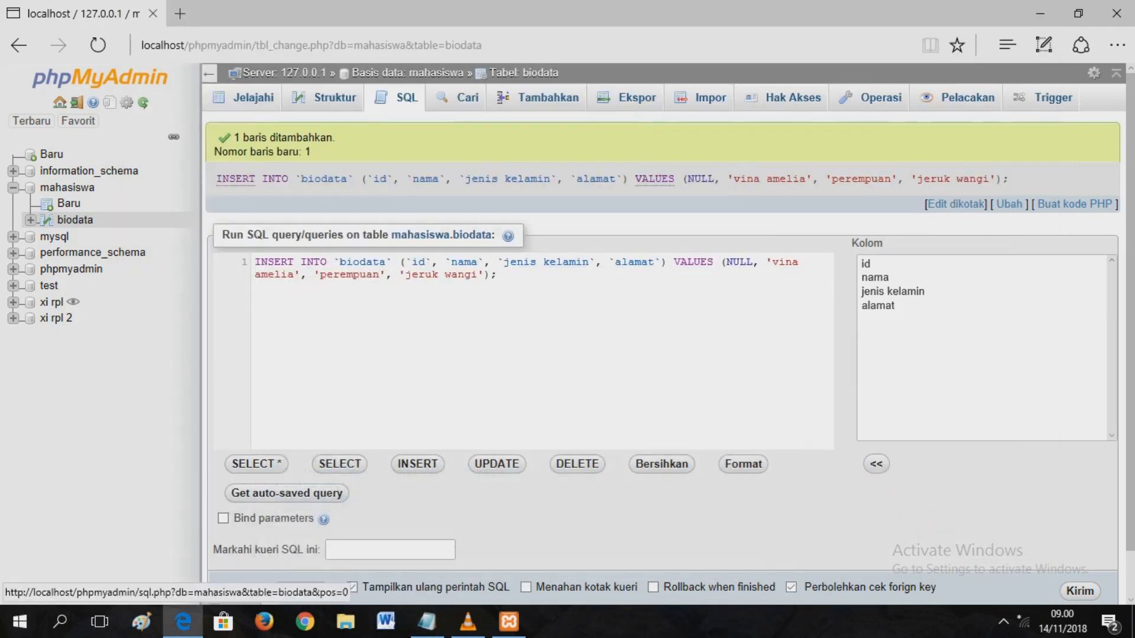
# - Browse the stored biodata rows, then return to Notepad right after step 10
pyautogui.click(254, 97)
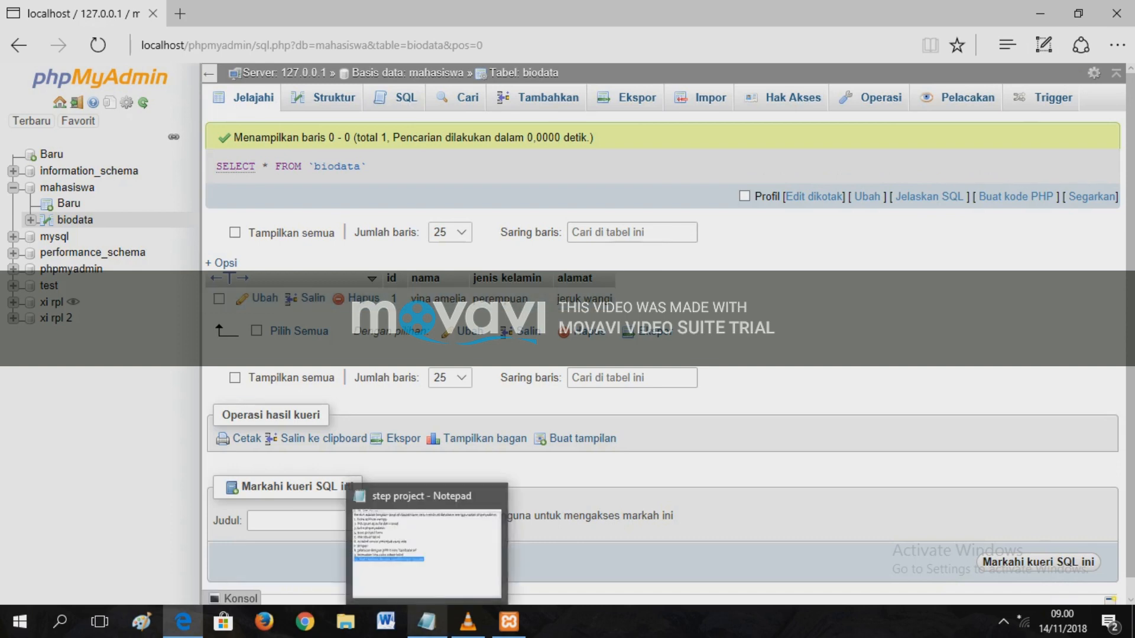
pyautogui.click(427, 622)
pyautogui.click(566, 334)
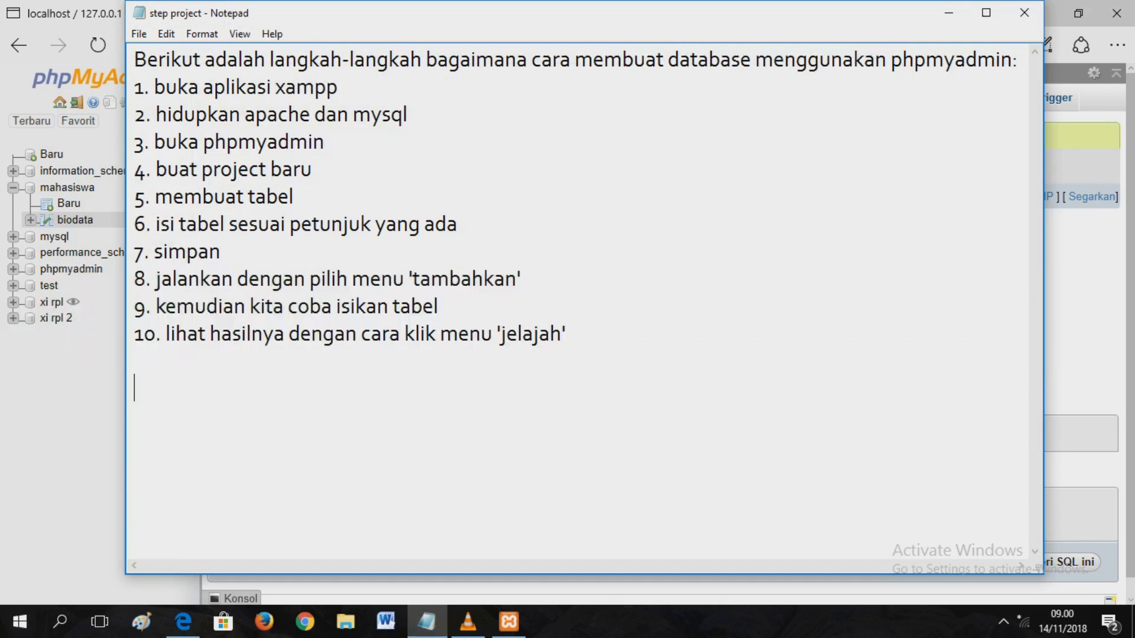
# - Add the closing line 'thanks for watching' below step 10 and select it
pyautogui.press('Return')
pyautogui.write('thanks f')
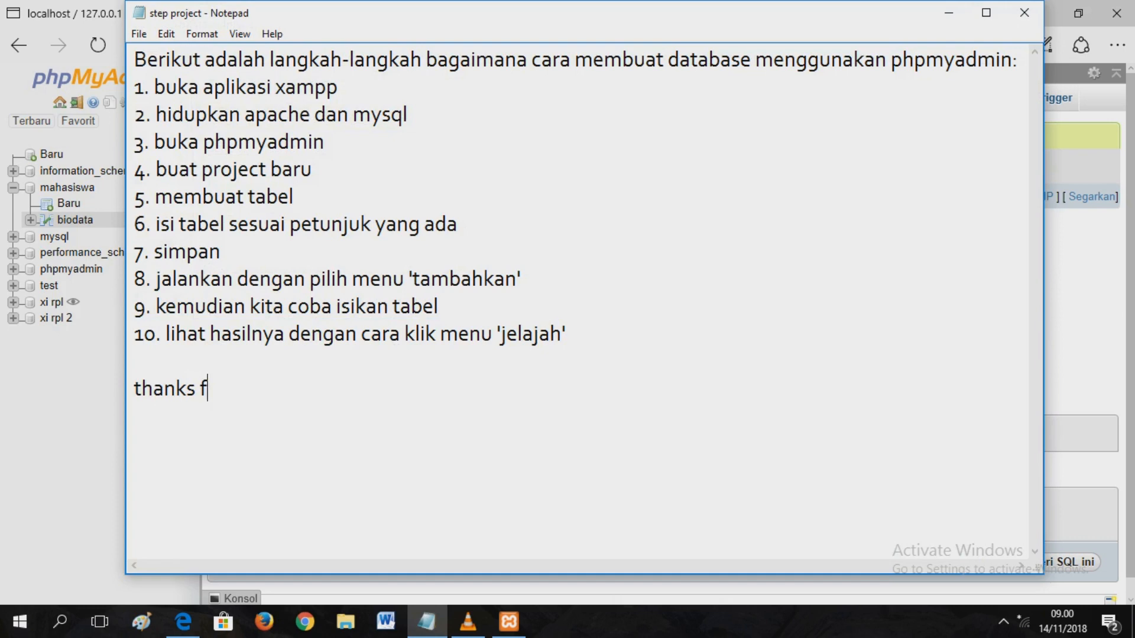
pyautogui.write('or wa')
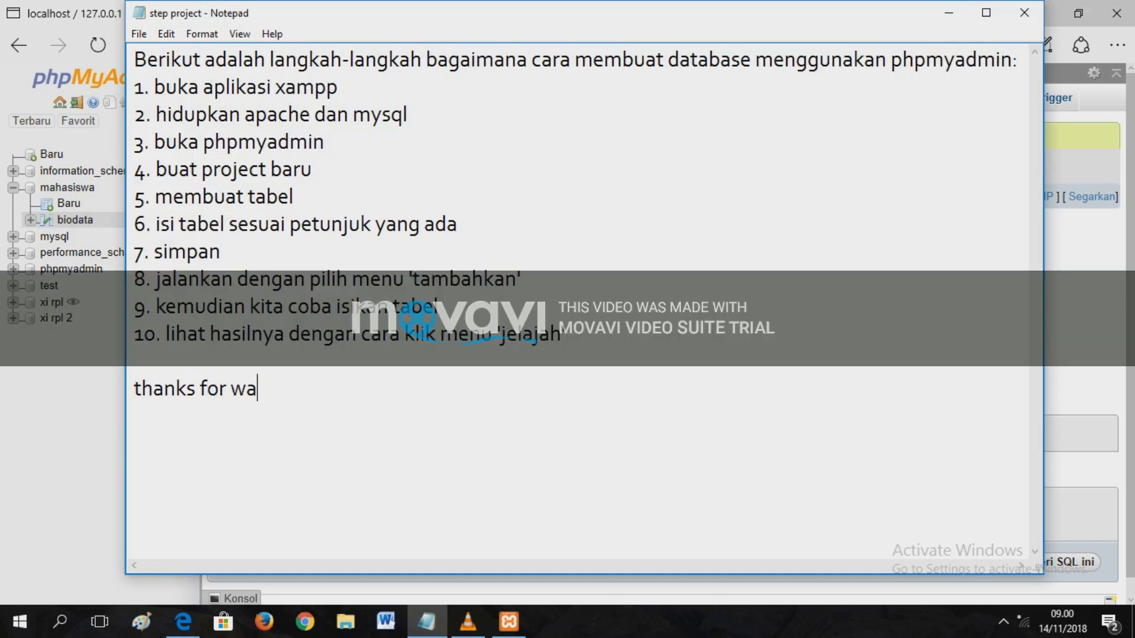
pyautogui.write('tching')
pyautogui.hotkey('shift', 'Left')
pyautogui.hotkey('shift', 'Left')
pyautogui.hotkey('shift', 'Left')
pyautogui.hotkey('shift', 'Left')
pyautogui.hotkey('shift', 'Left')
pyautogui.hotkey('shift', 'Left')
pyautogui.hotkey('shift', 'Left')
pyautogui.hotkey('shift', 'Left')
pyautogui.hotkey('shift', 'Left')
pyautogui.hotkey('shift', 'Left')
pyautogui.hotkey('shift', 'Left')
pyautogui.hotkey('shift', 'Left')
pyautogui.hotkey('shift', 'Left')
pyautogui.hotkey('shift', 'Left')
pyautogui.hotkey('shift', 'Left')
pyautogui.hotkey('shift', 'Left')
pyautogui.hotkey('shift', 'Left')
pyautogui.hotkey('shift', 'Left')
pyautogui.hotkey('shift', 'Left')
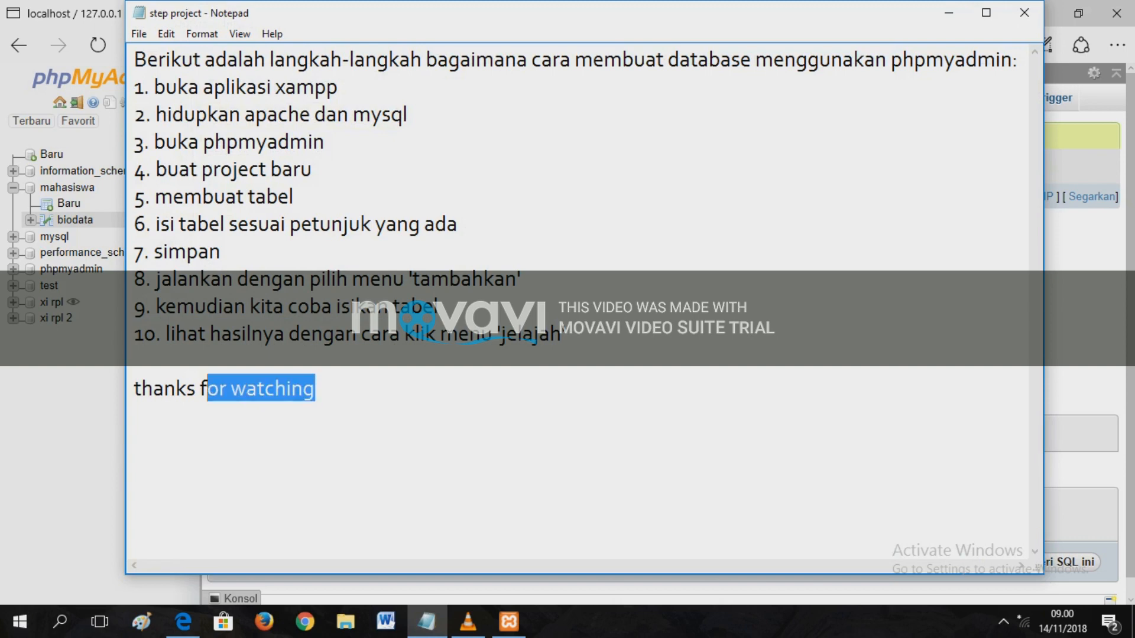